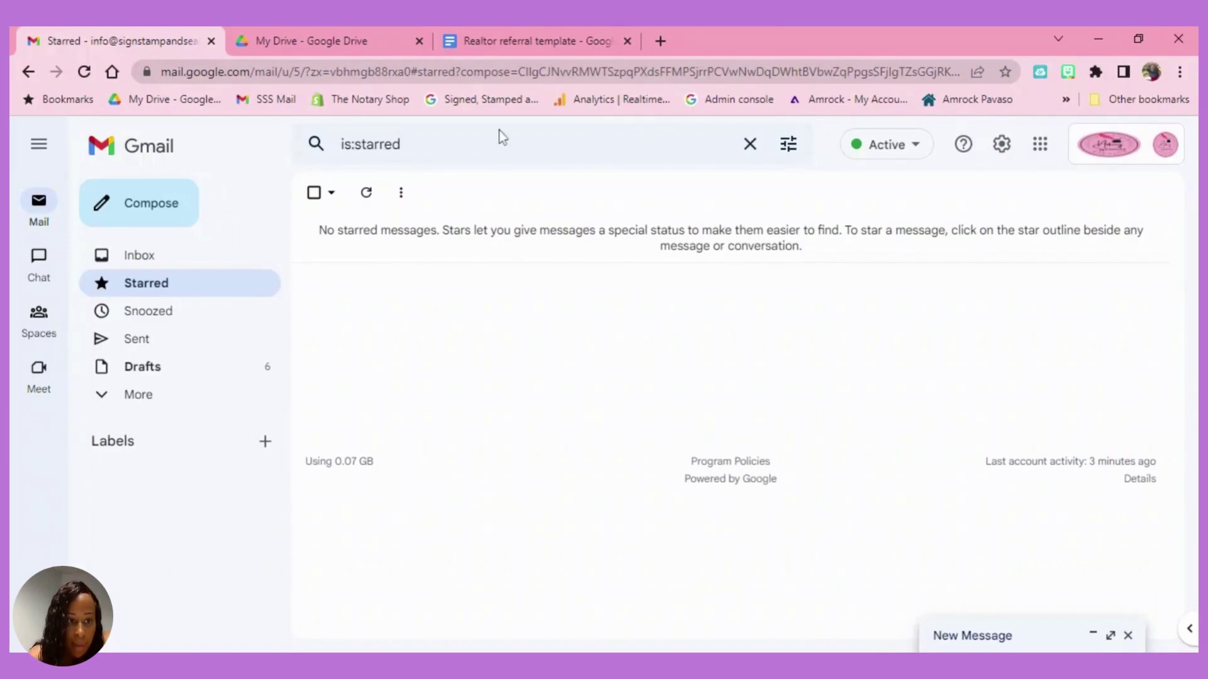
Enable Templates on the Advanced settings tab and save the changes
{"action": "left_click", "coordinate": [1001, 146]}
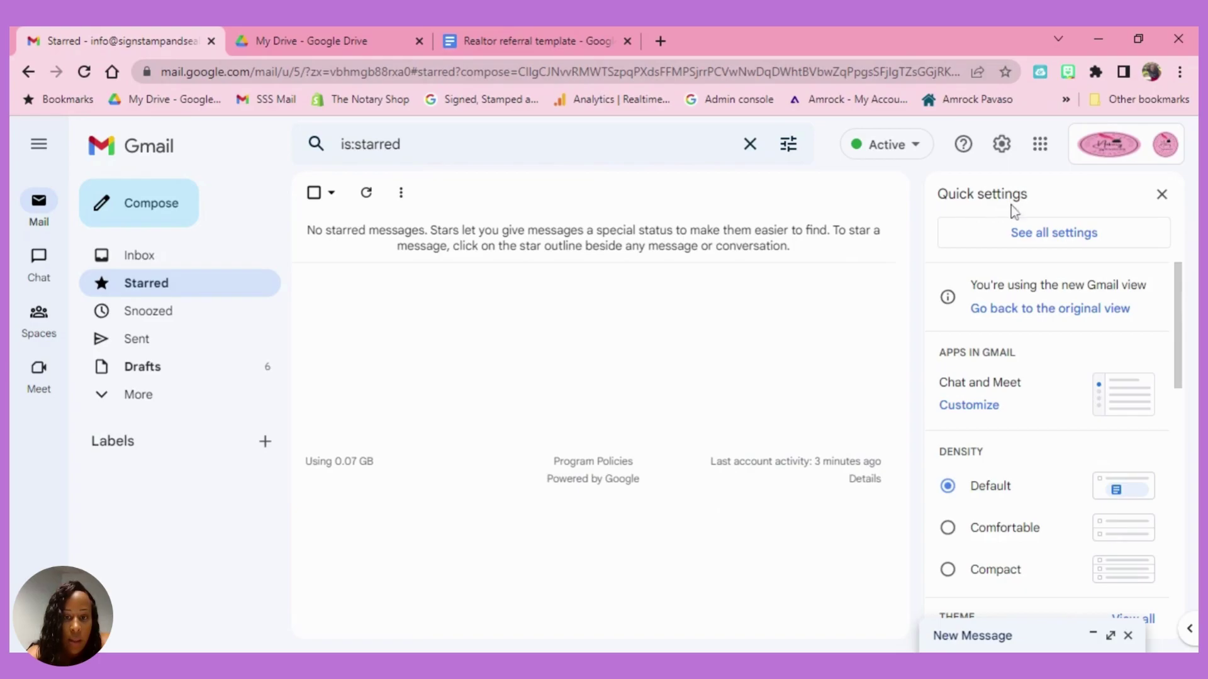
{"action": "left_click", "coordinate": [1057, 244]}
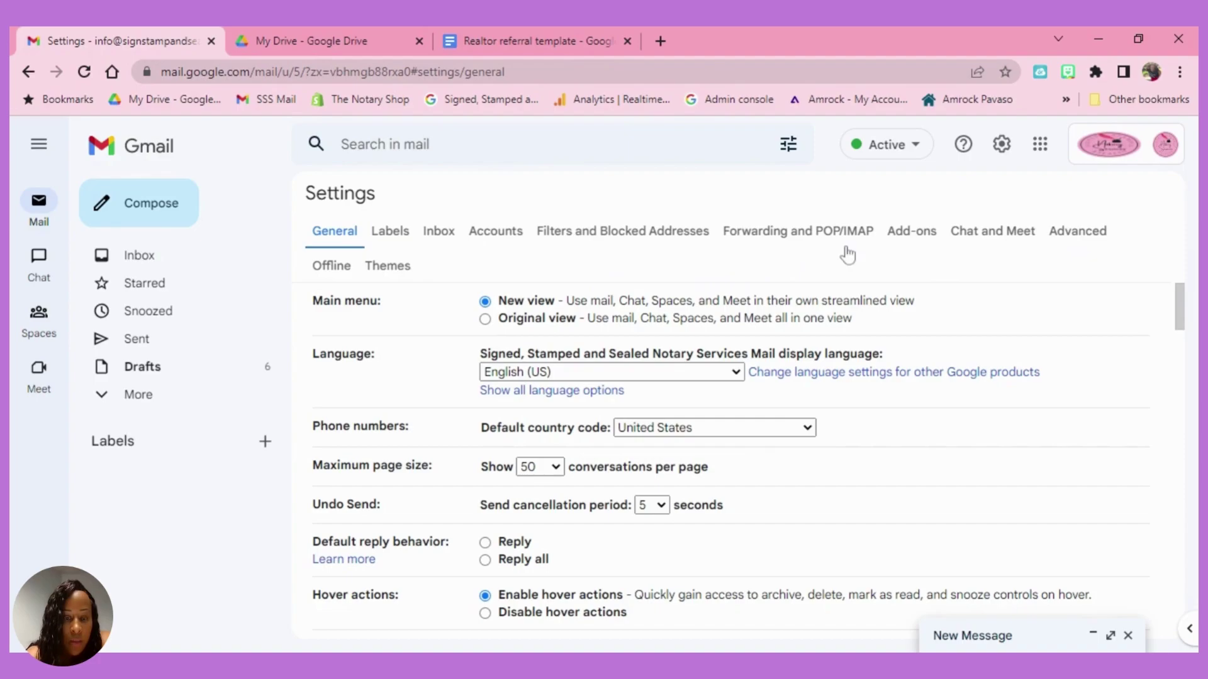
{"action": "left_click", "coordinate": [1072, 238]}
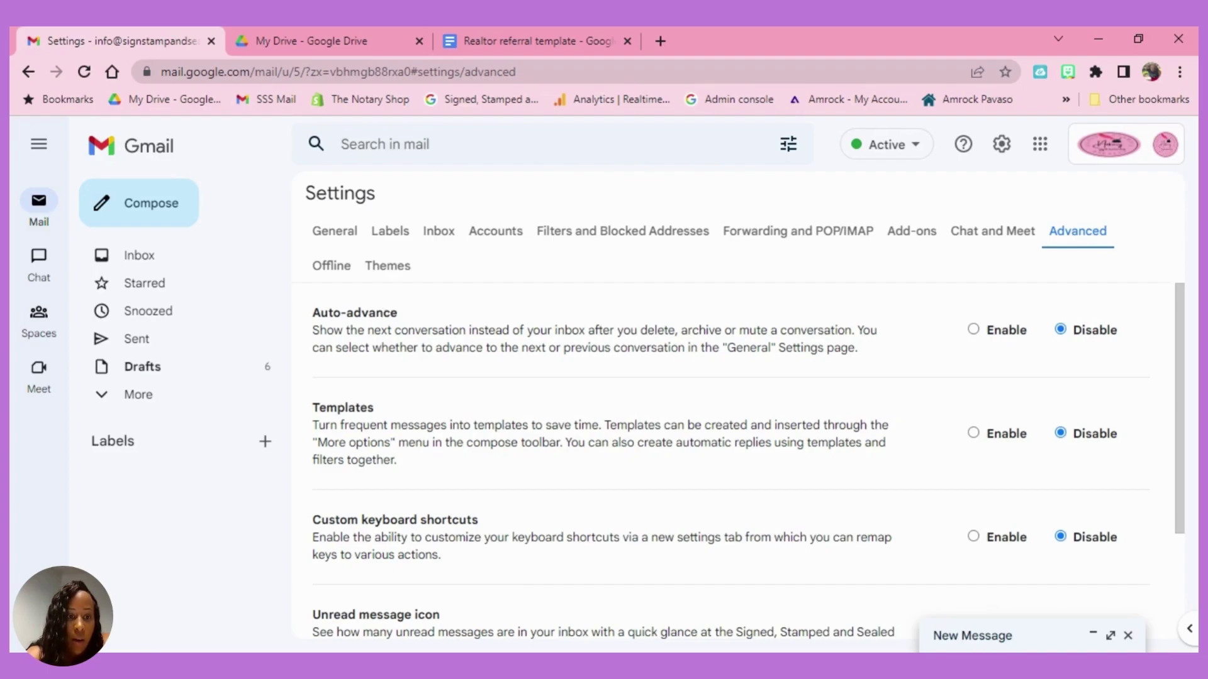
{"action": "double_click", "coordinate": [315, 408]}
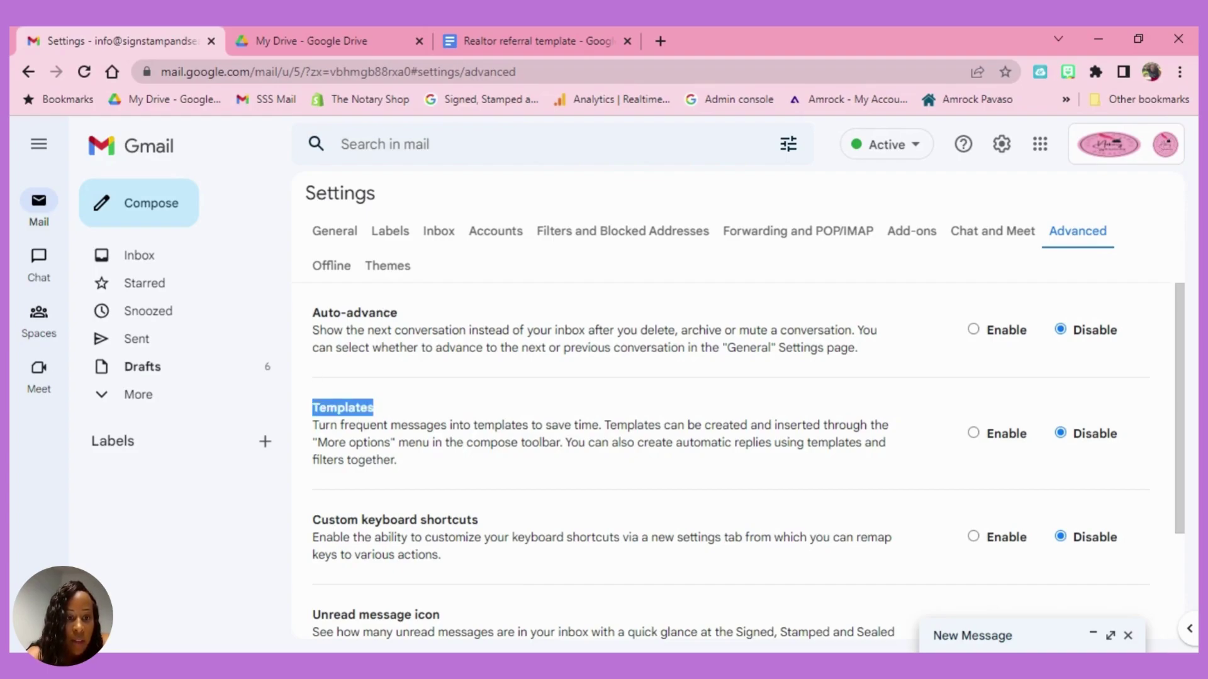
{"action": "left_click", "coordinate": [974, 434]}
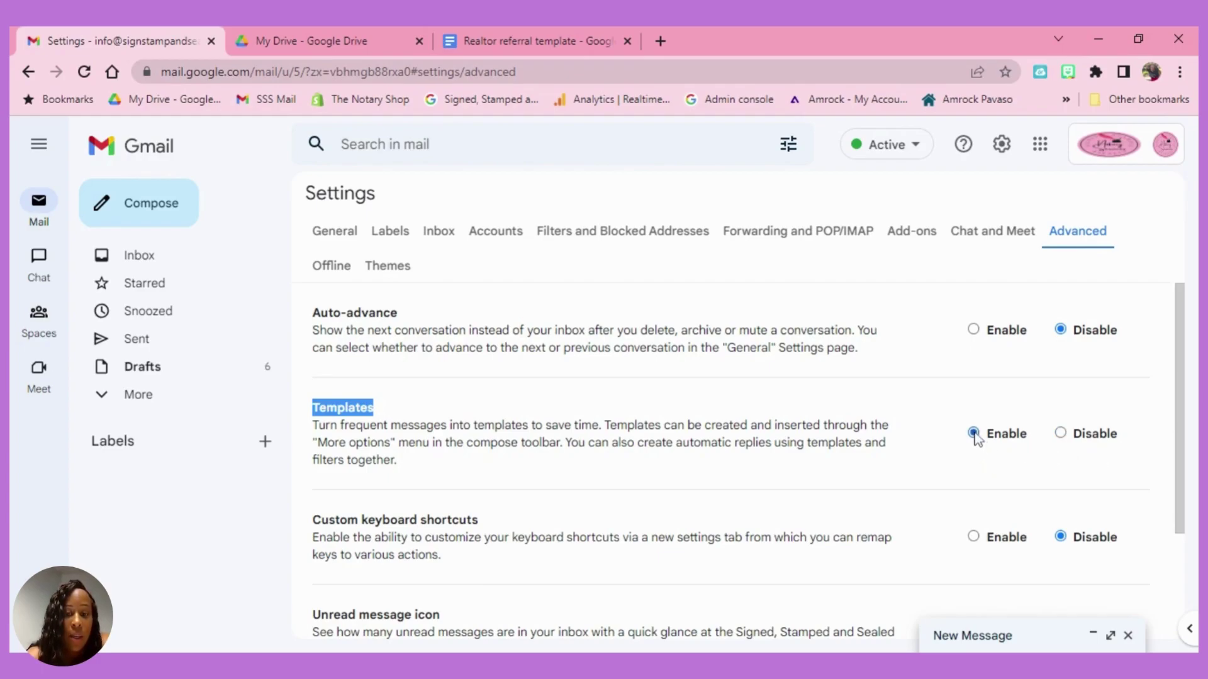
{"action": "scroll", "coordinate": [1182, 574], "scroll_direction": "down", "scroll_amount": 2}
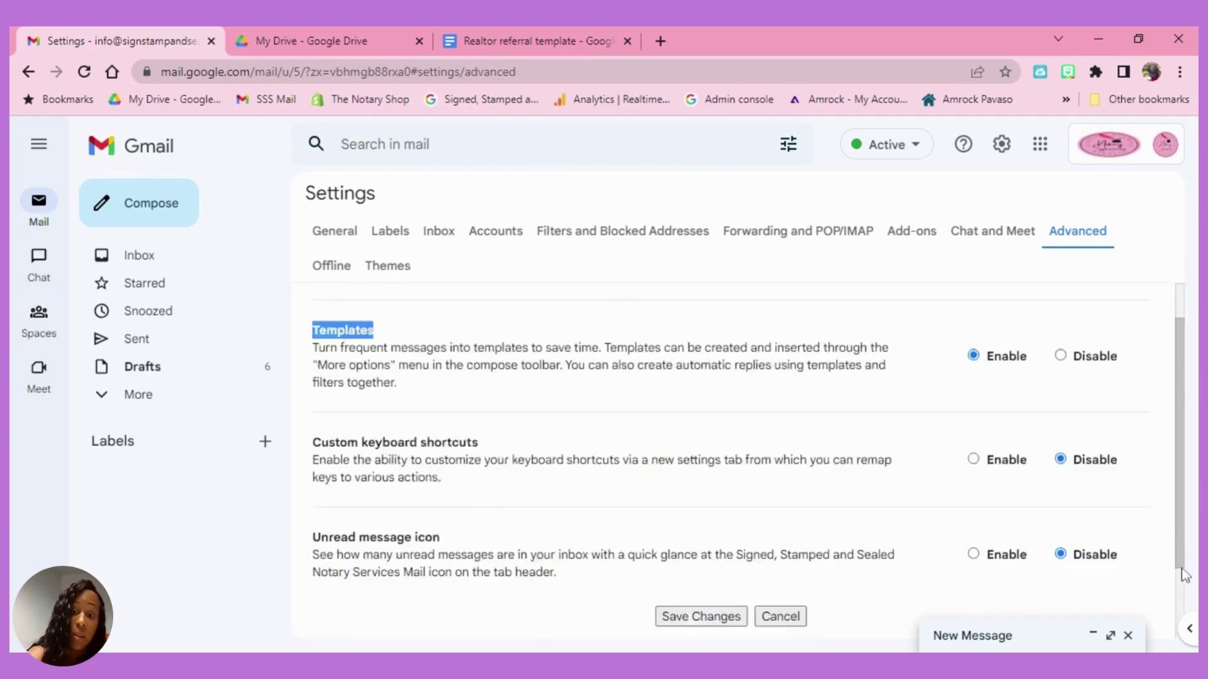
{"action": "scroll", "coordinate": [1183, 576], "scroll_direction": "down", "scroll_amount": 2}
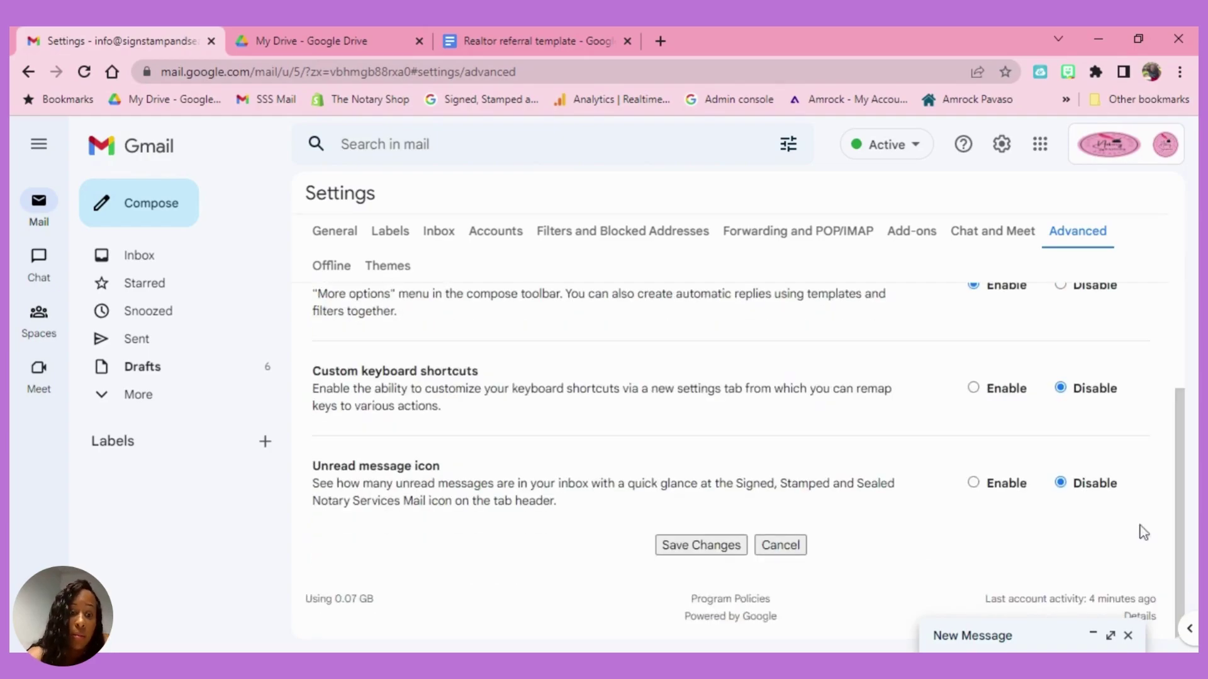
{"action": "left_click", "coordinate": [703, 545]}
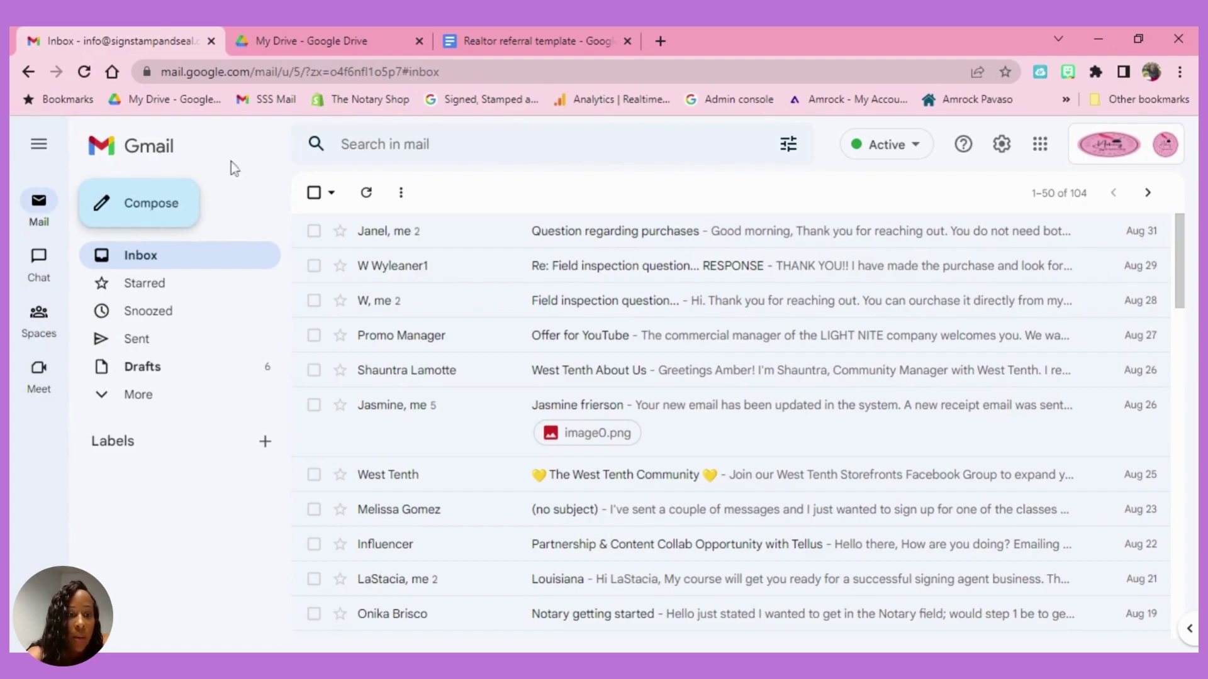
Open a blank draft full screen with subject 'Realtor Referral Template' and paste the referral letter
{"action": "left_click", "coordinate": [149, 365]}
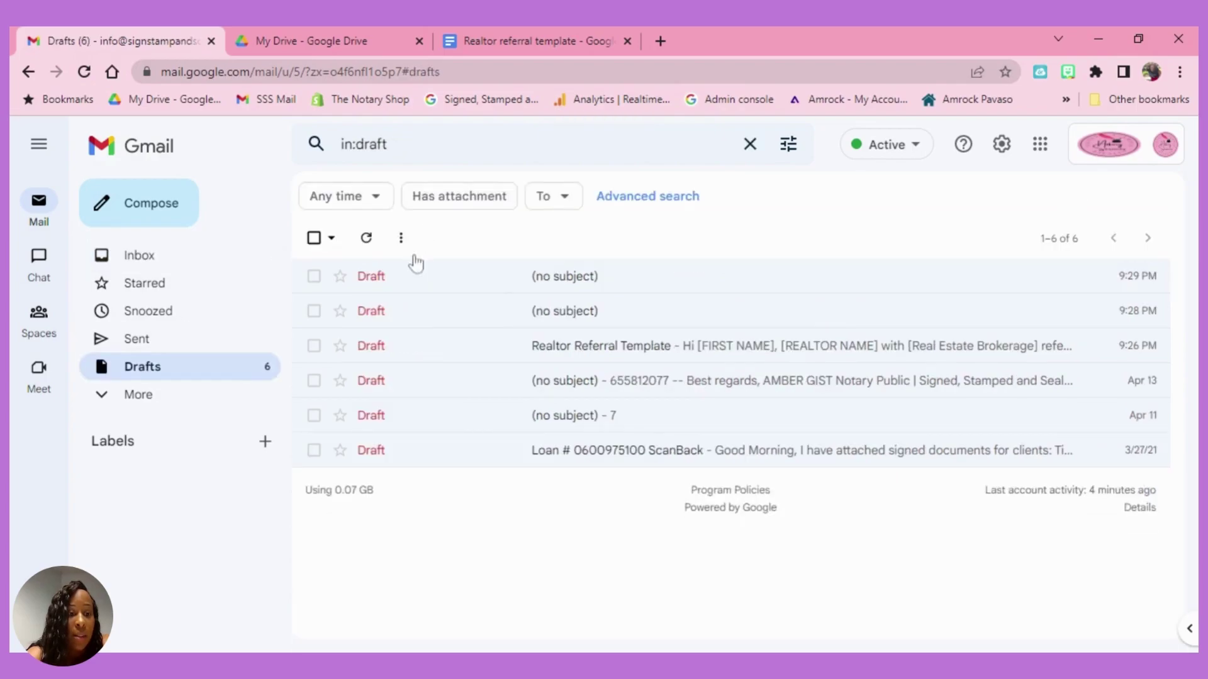
{"action": "left_click", "coordinate": [471, 275]}
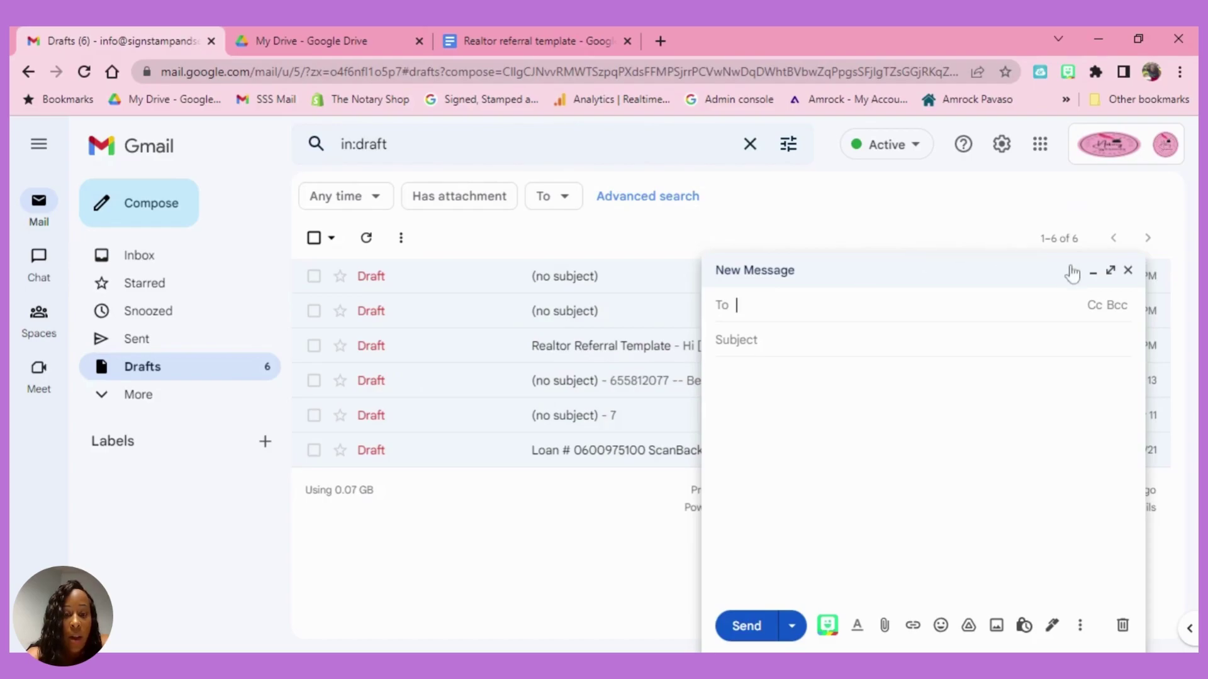
{"action": "left_click", "coordinate": [1110, 270]}
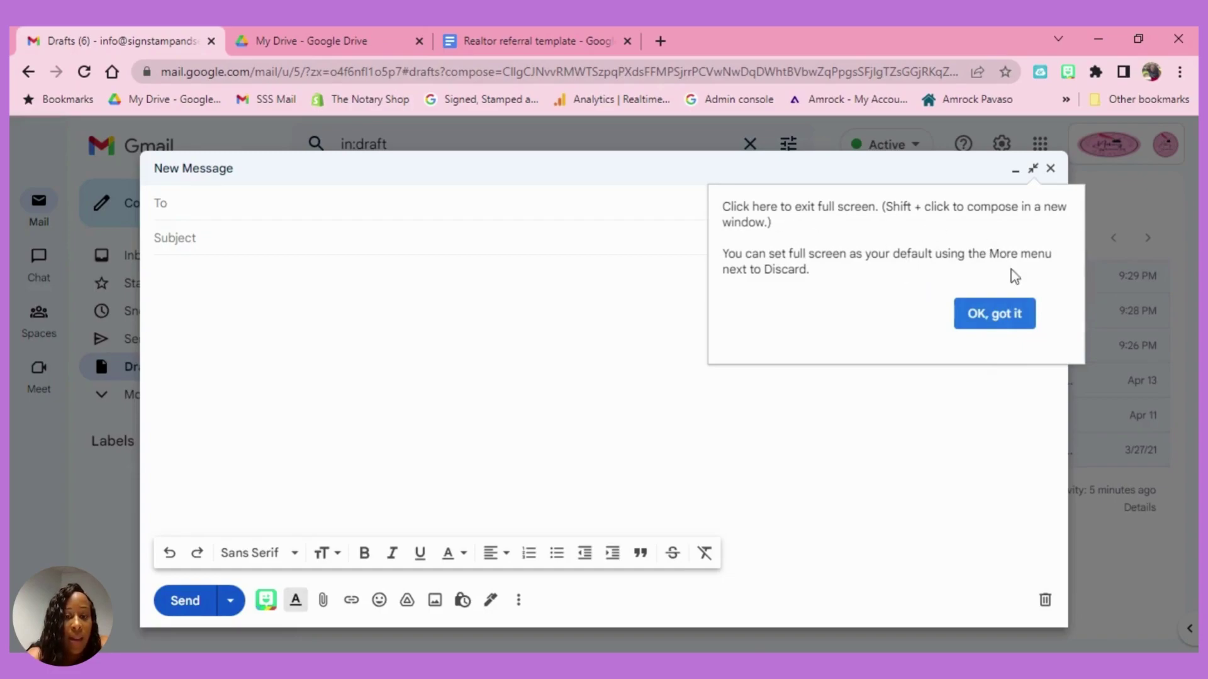
{"action": "left_click", "coordinate": [1006, 313]}
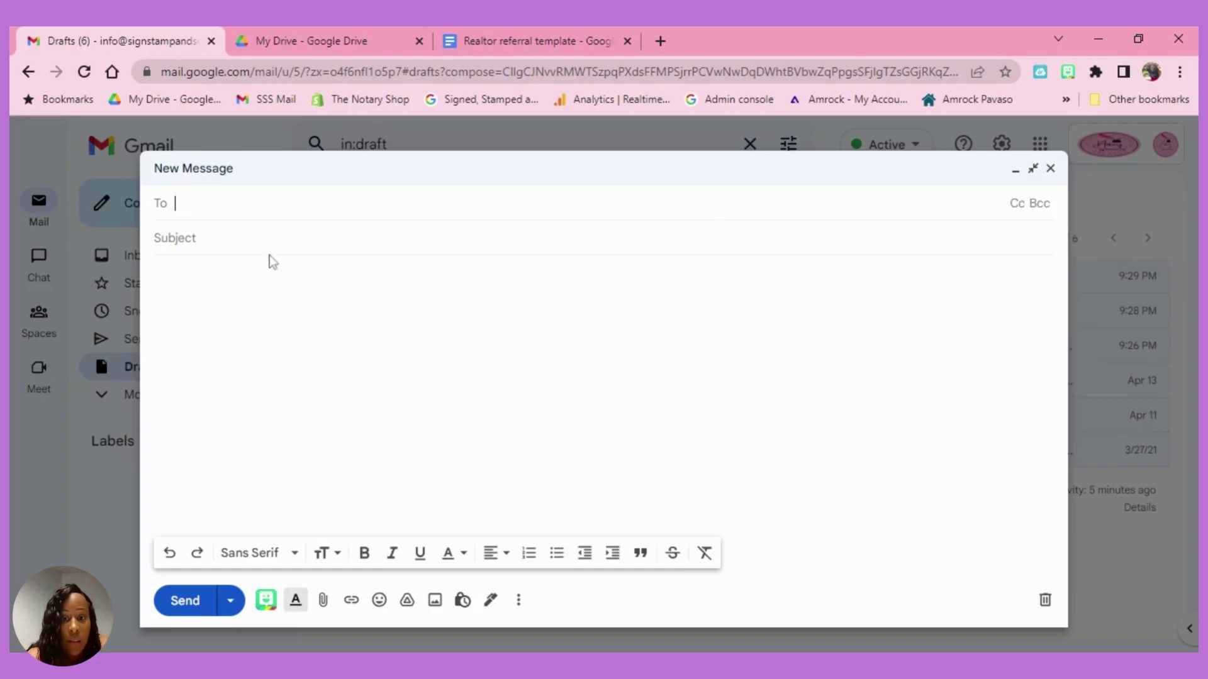
{"action": "key", "text": "Tab"}
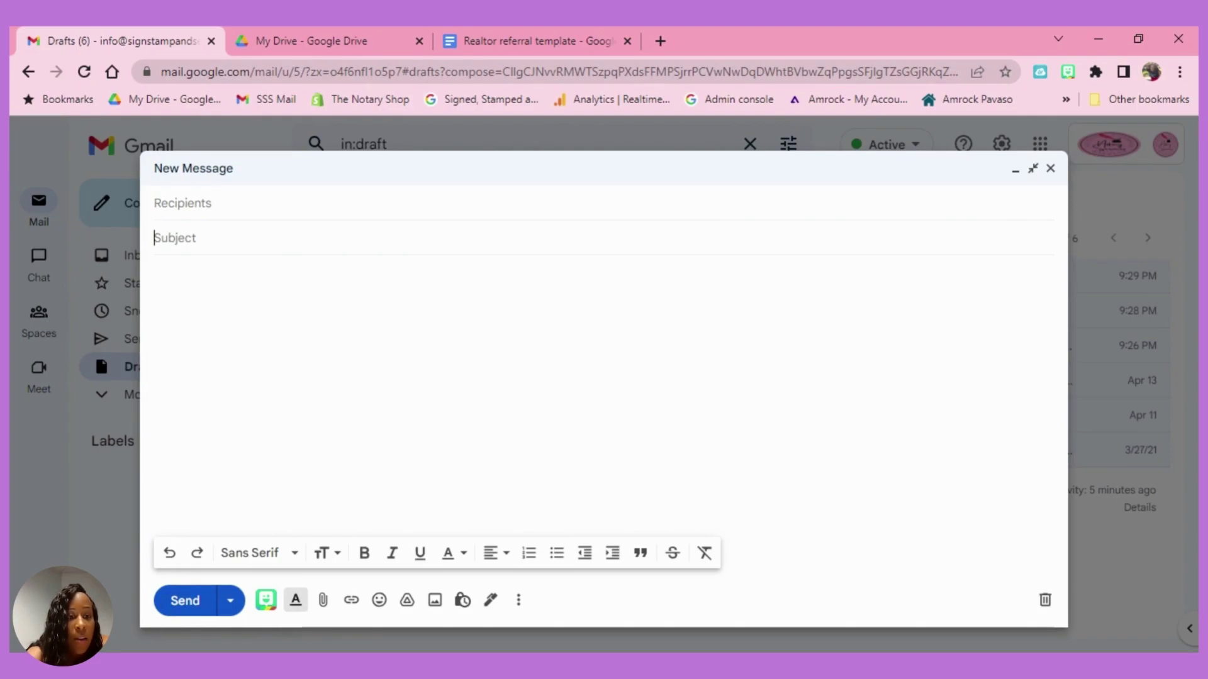
{"action": "type", "text": "Realtor "}
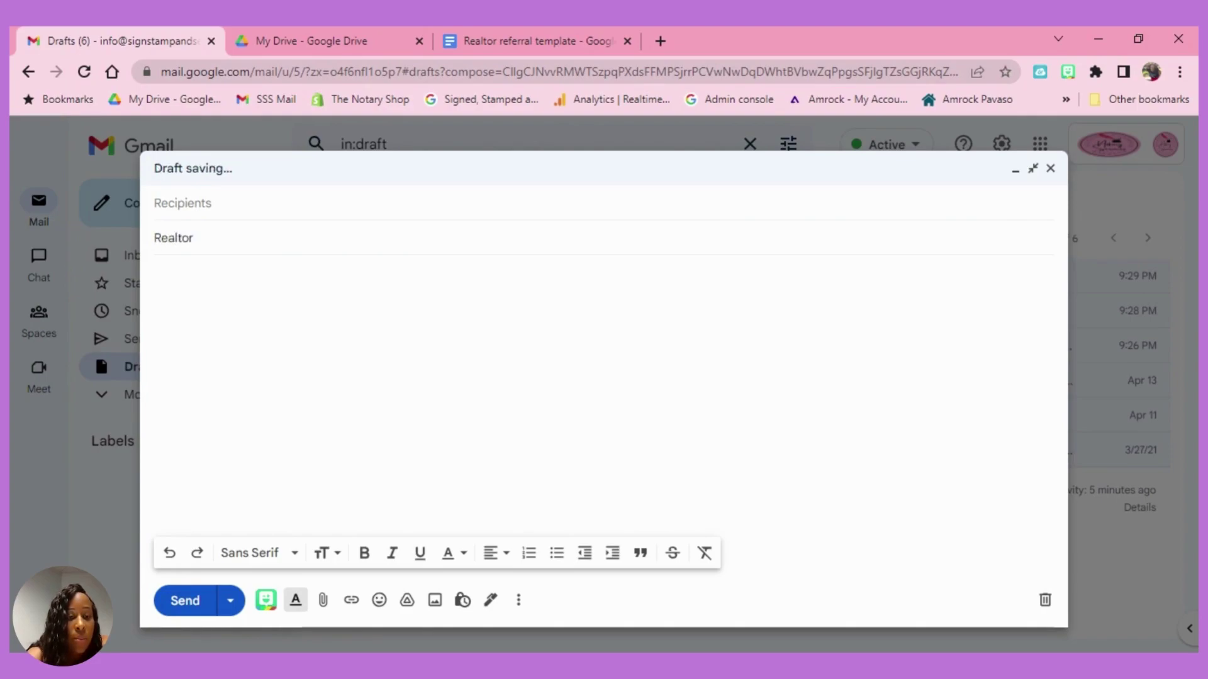
{"action": "type", "text": "Referral Template"}
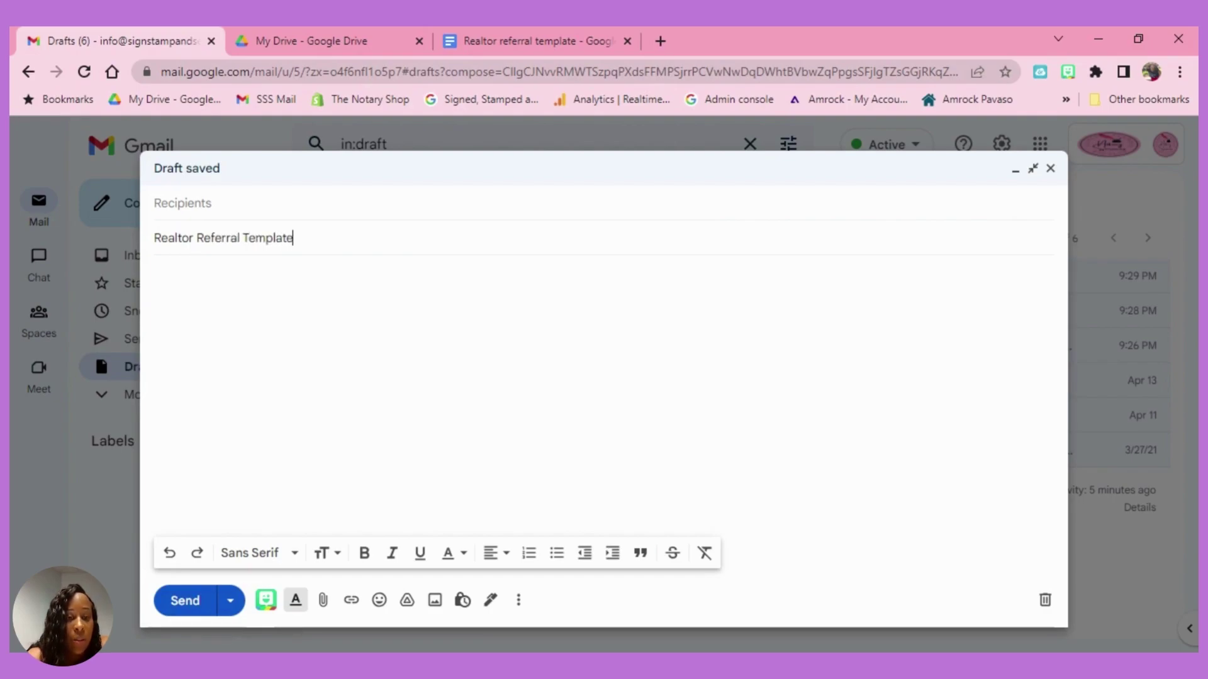
{"action": "left_click", "coordinate": [154, 290]}
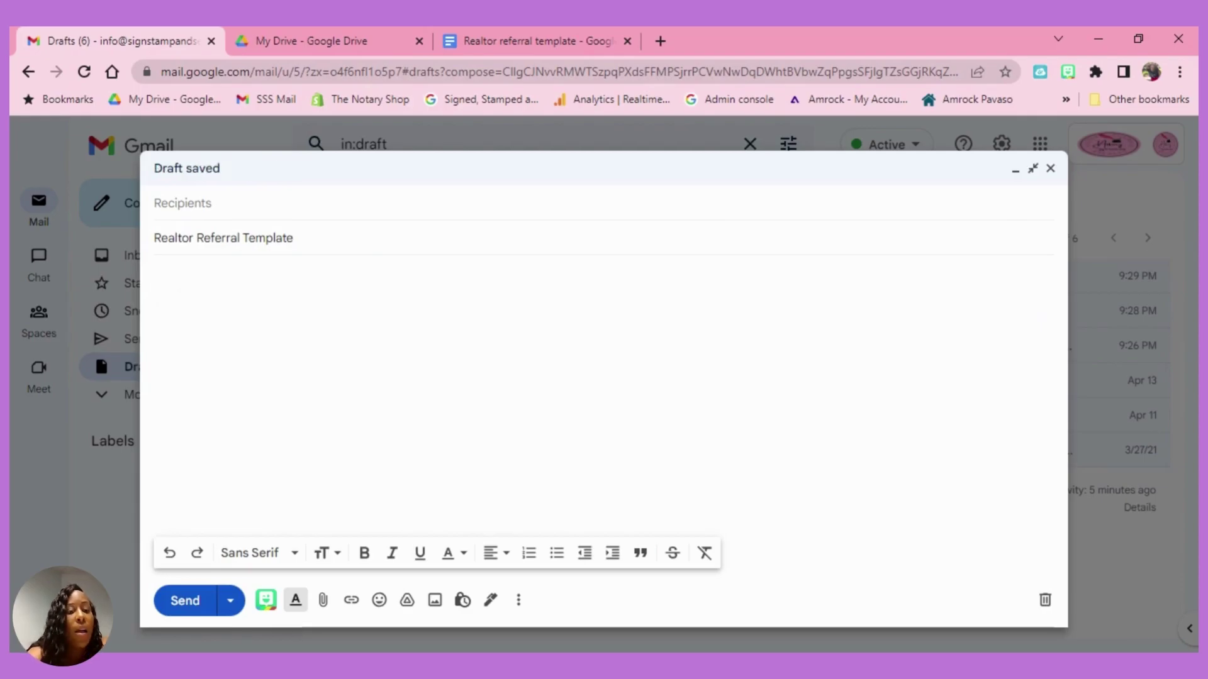
{"action": "key", "text": "ctrl+v"}
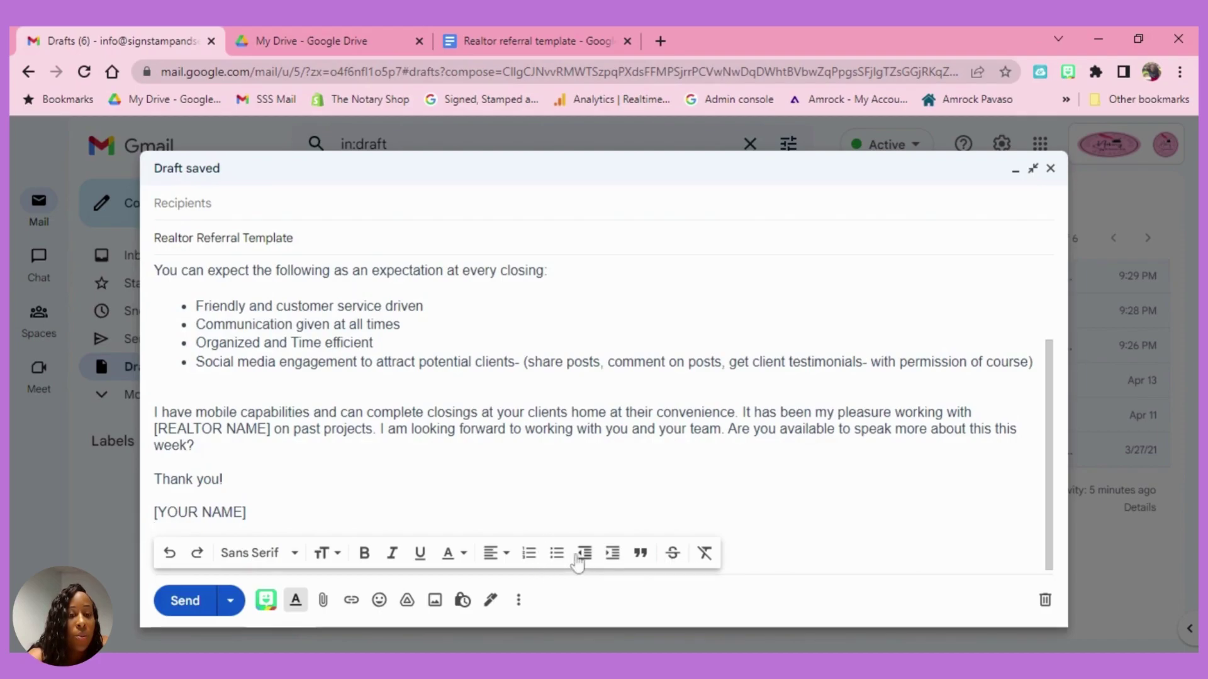
Save the draft as a new template named Realtor Referral Template and close it
{"action": "left_click", "coordinate": [519, 601]}
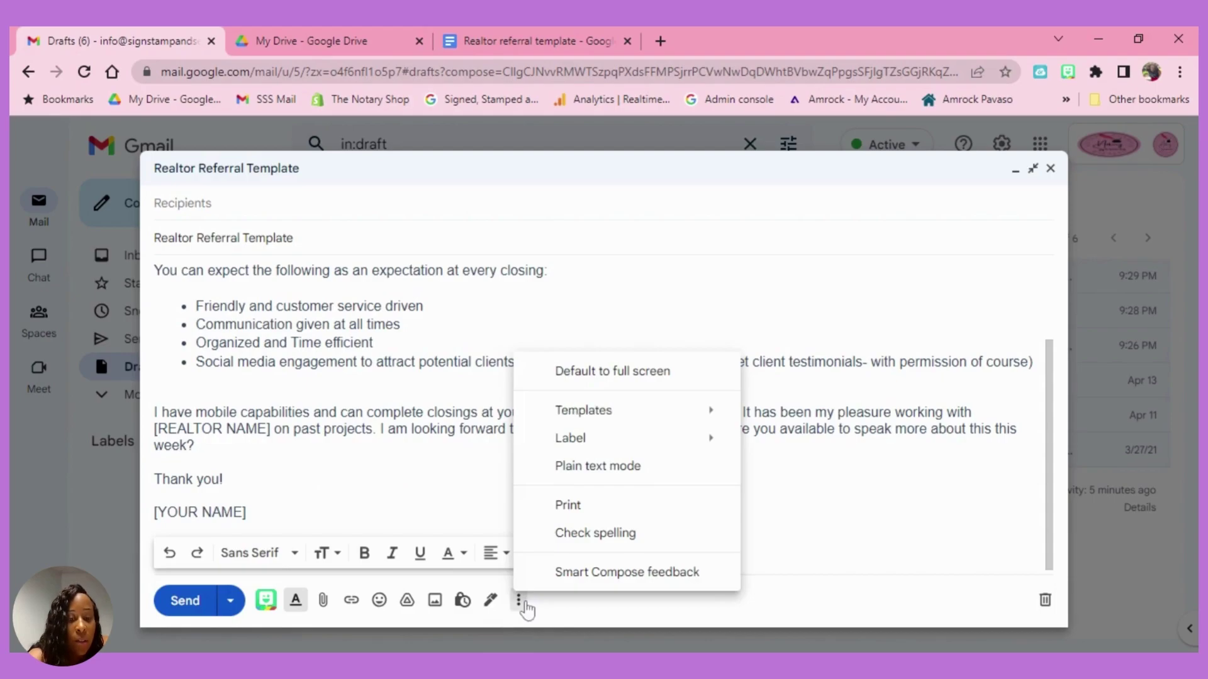
{"action": "mouse_move", "coordinate": [572, 420]}
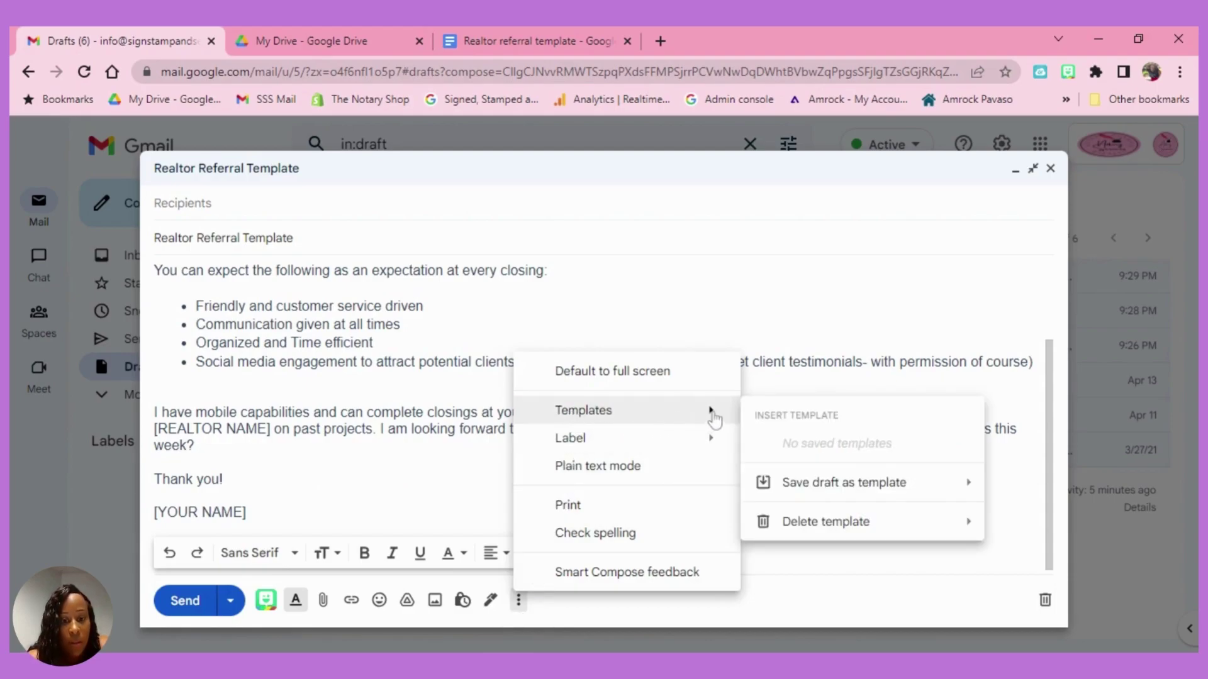
{"action": "mouse_move", "coordinate": [812, 484]}
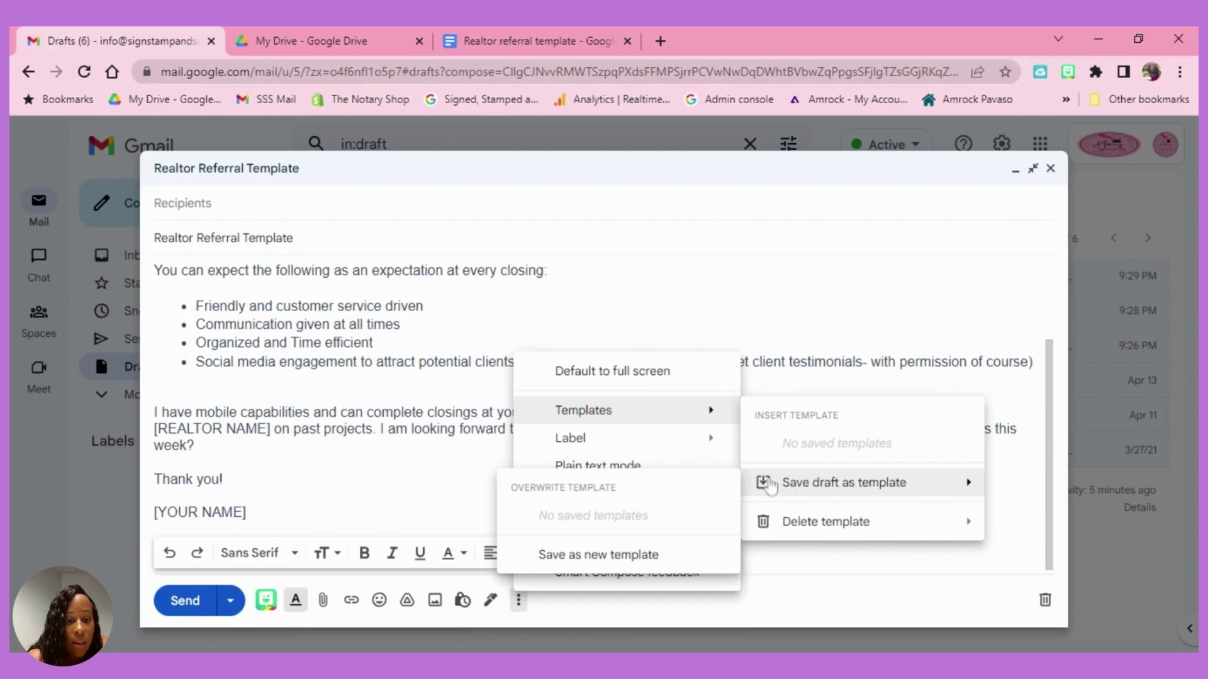
{"action": "left_click", "coordinate": [640, 562]}
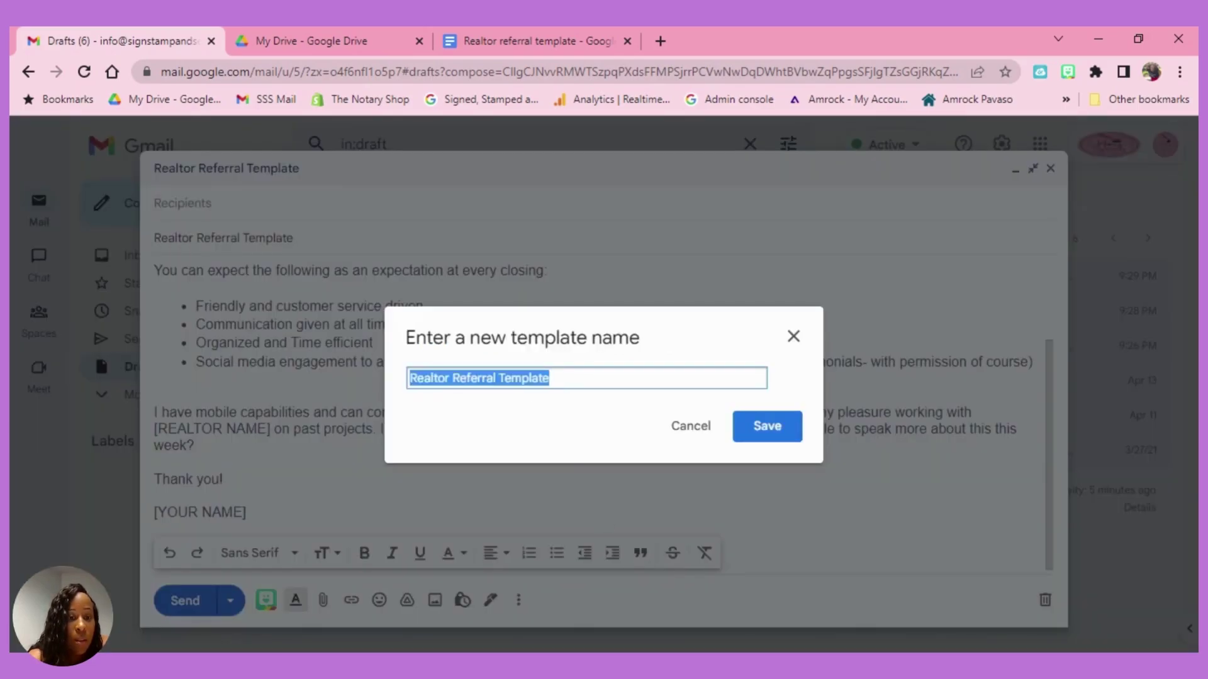
{"action": "left_click", "coordinate": [791, 429]}
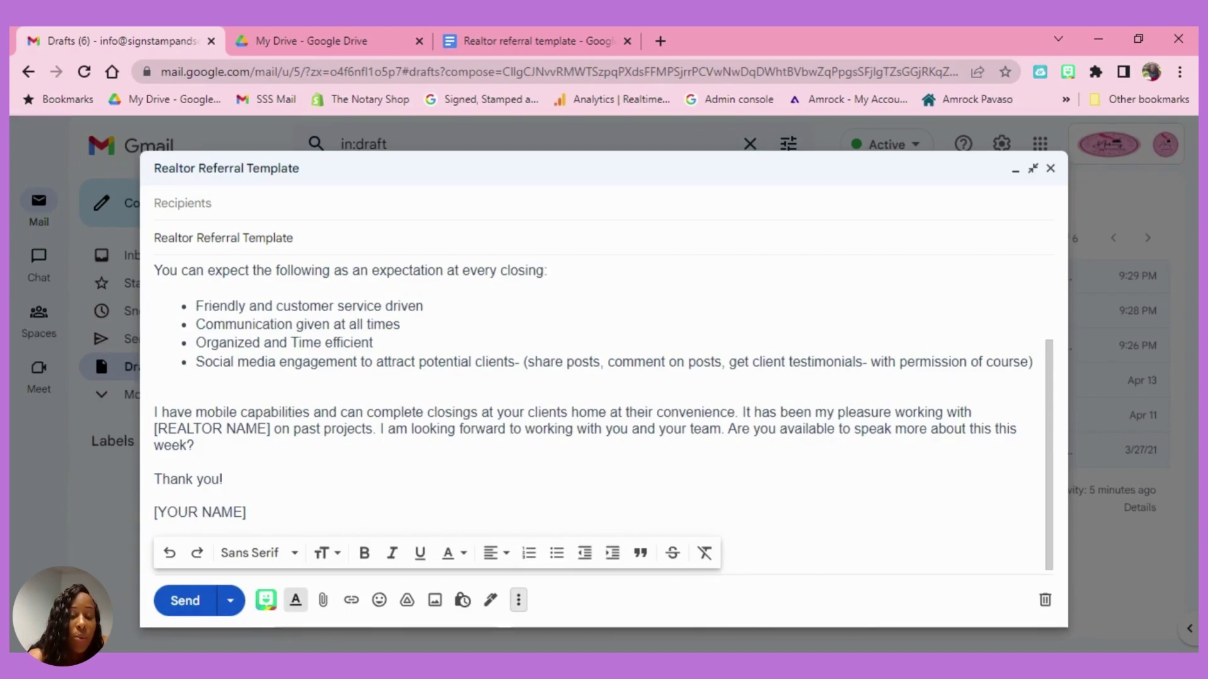
{"action": "left_click", "coordinate": [1050, 170]}
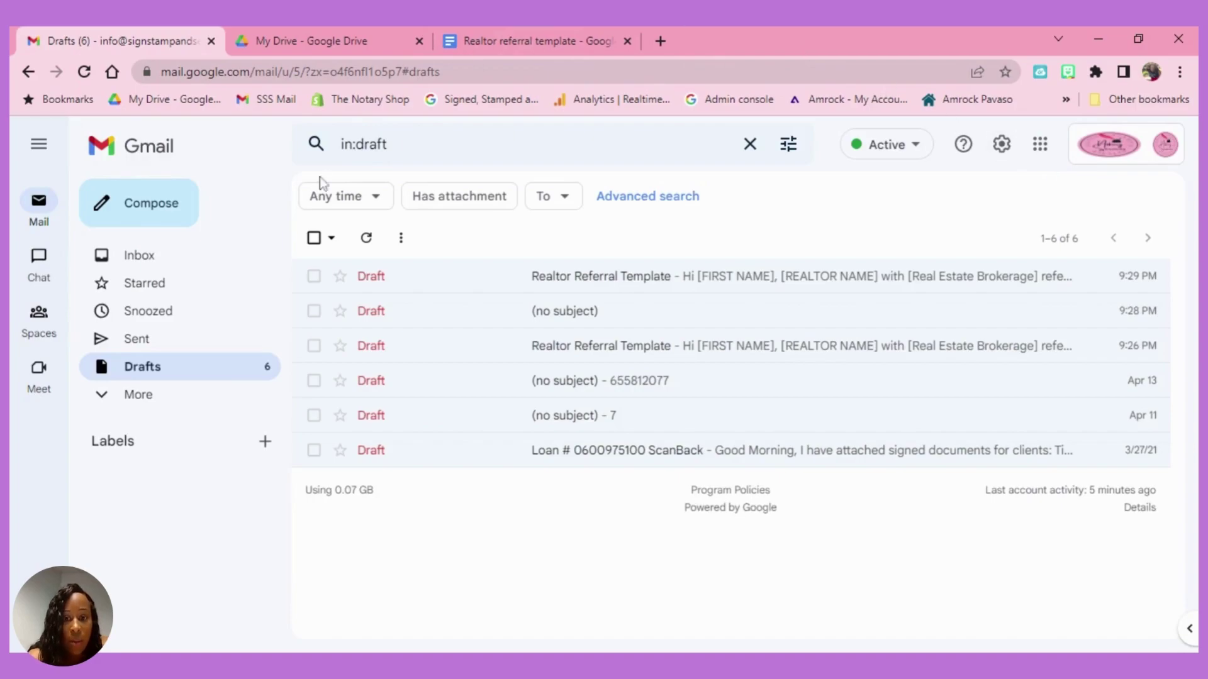
Reopen the untitled draft full screen and insert the Realtor Referral Template
{"action": "left_click", "coordinate": [442, 321]}
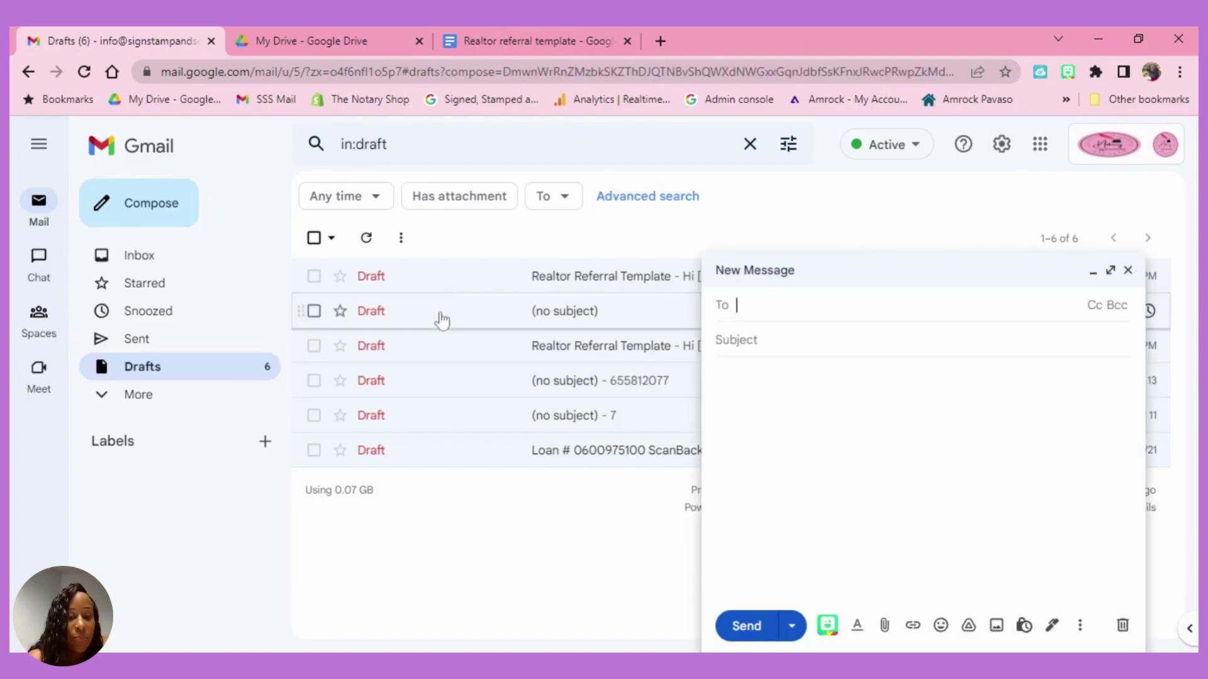
{"action": "left_click", "coordinate": [1102, 282]}
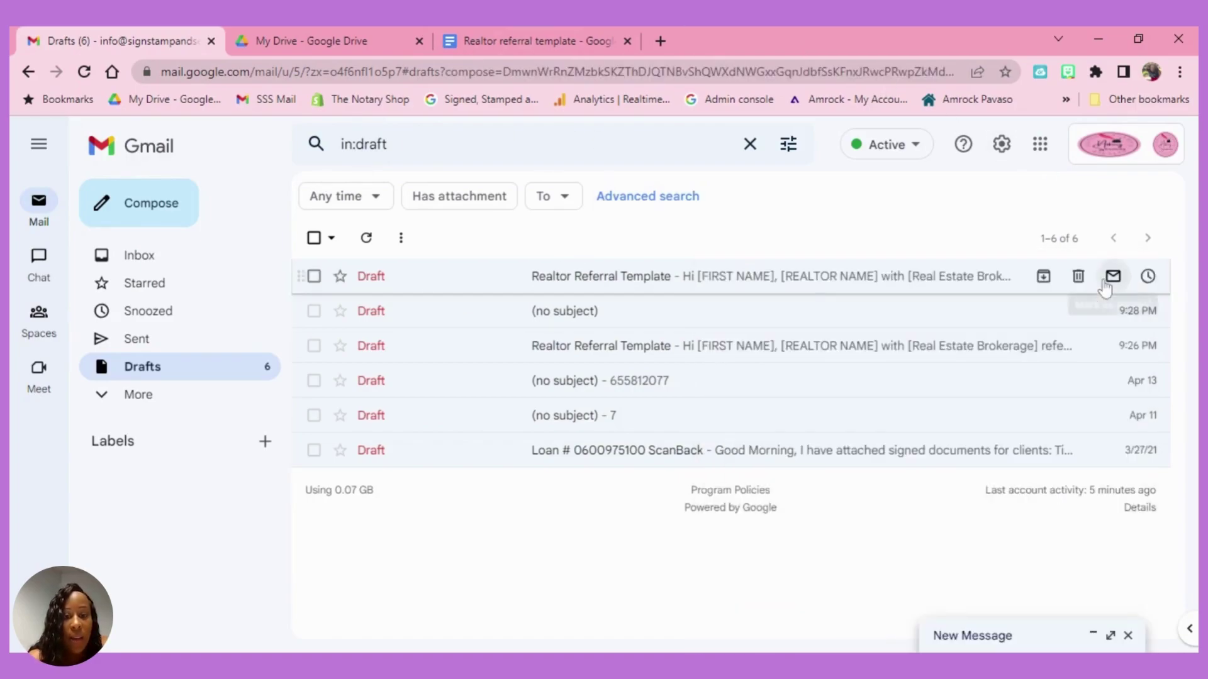
{"action": "left_click", "coordinate": [439, 315]}
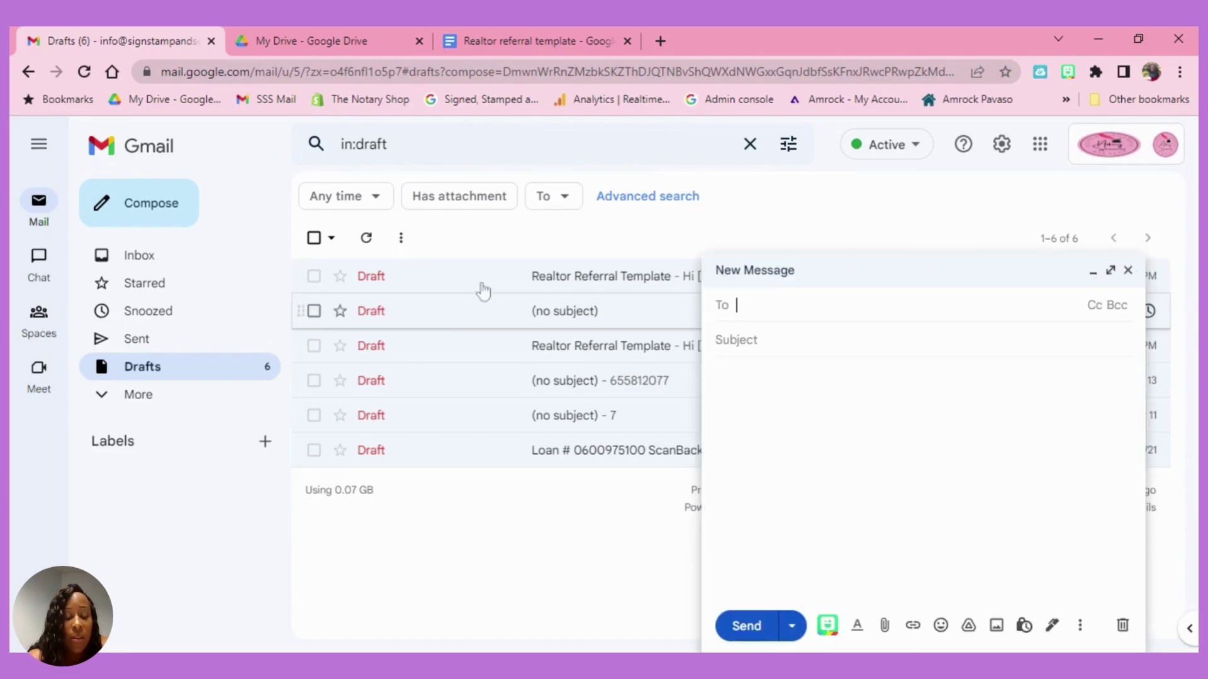
{"action": "left_click", "coordinate": [1110, 271]}
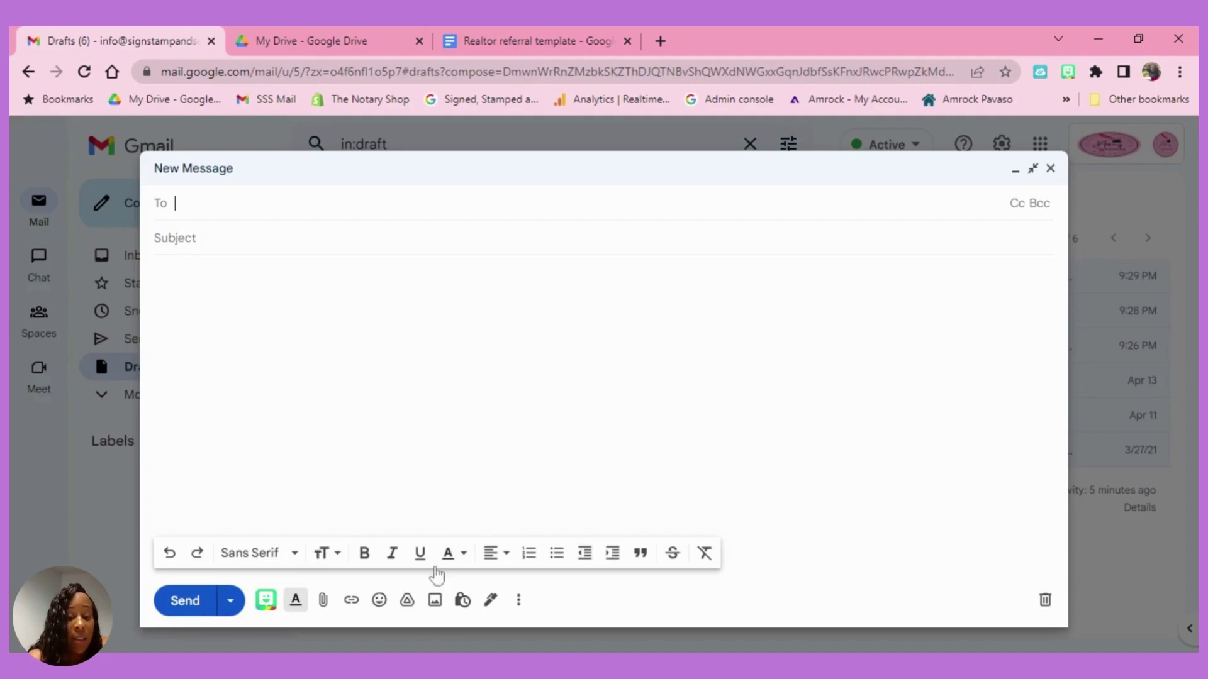
{"action": "left_click", "coordinate": [518, 602]}
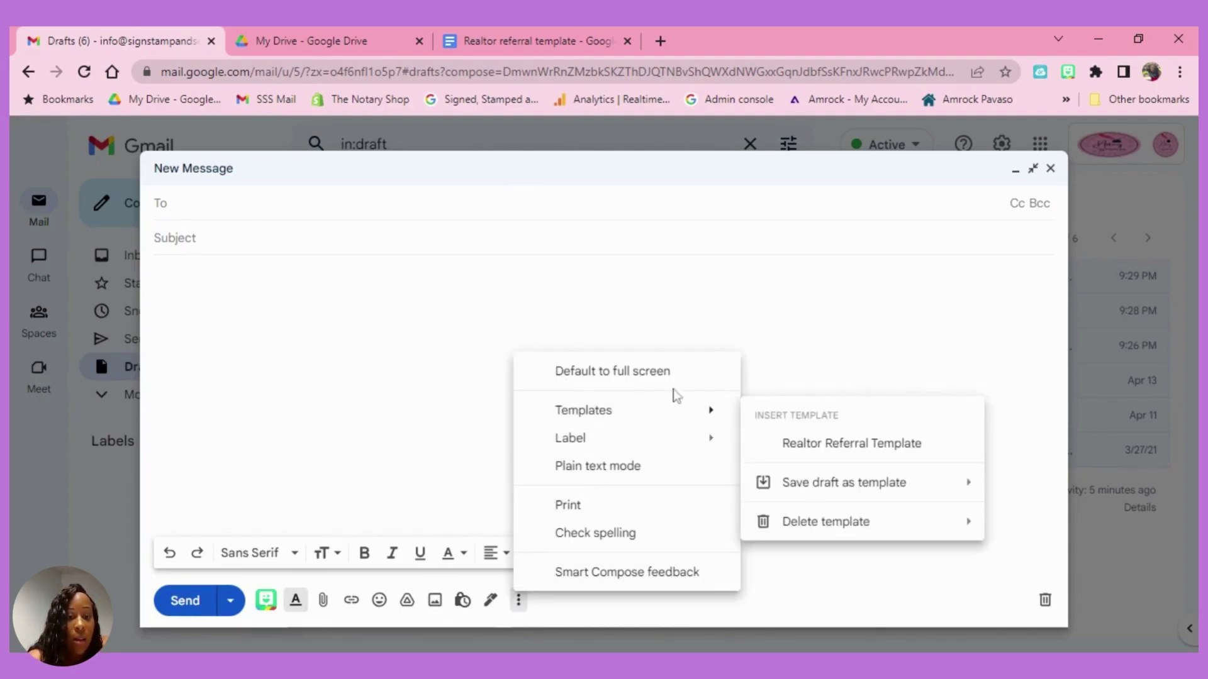
{"action": "left_click", "coordinate": [813, 444]}
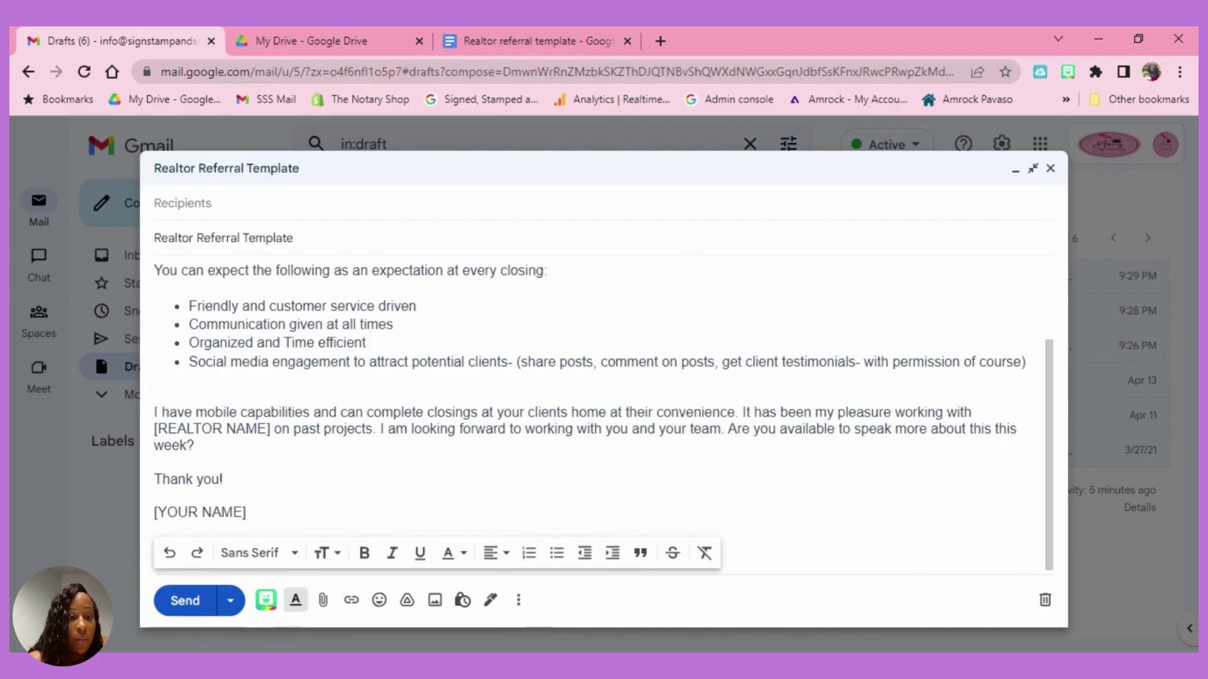
{"action": "scroll", "coordinate": [1048, 308], "scroll_direction": "up", "scroll_amount": 2}
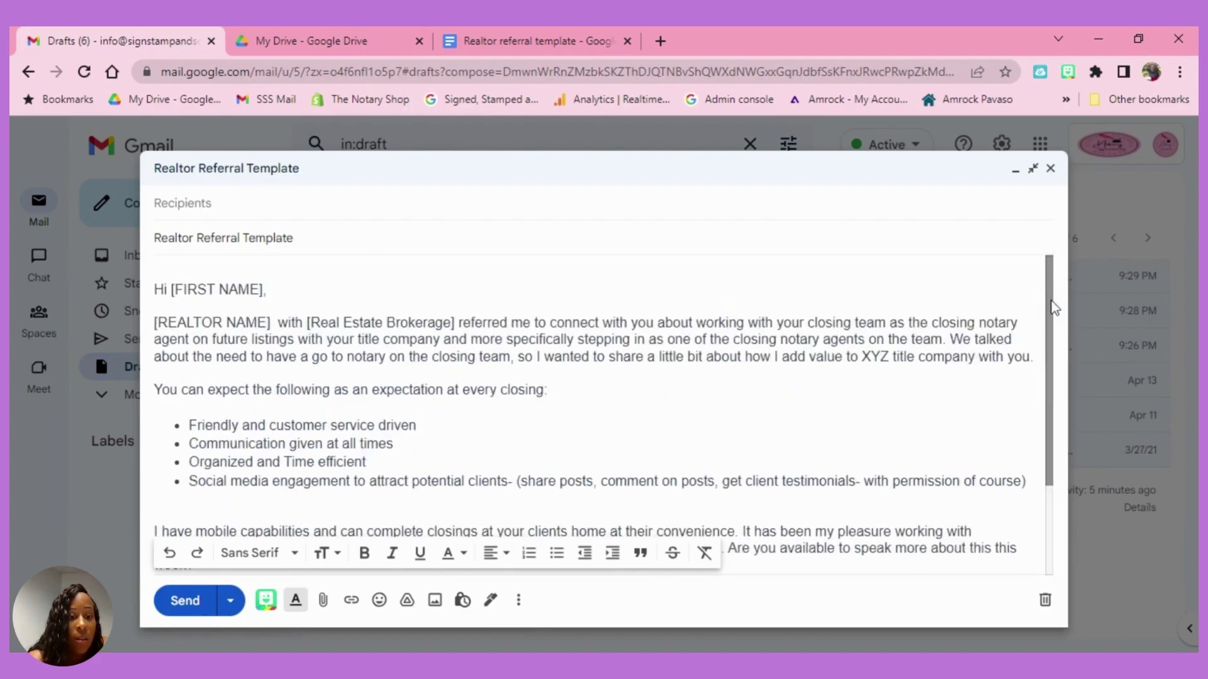
{"action": "triple_click", "coordinate": [197, 238]}
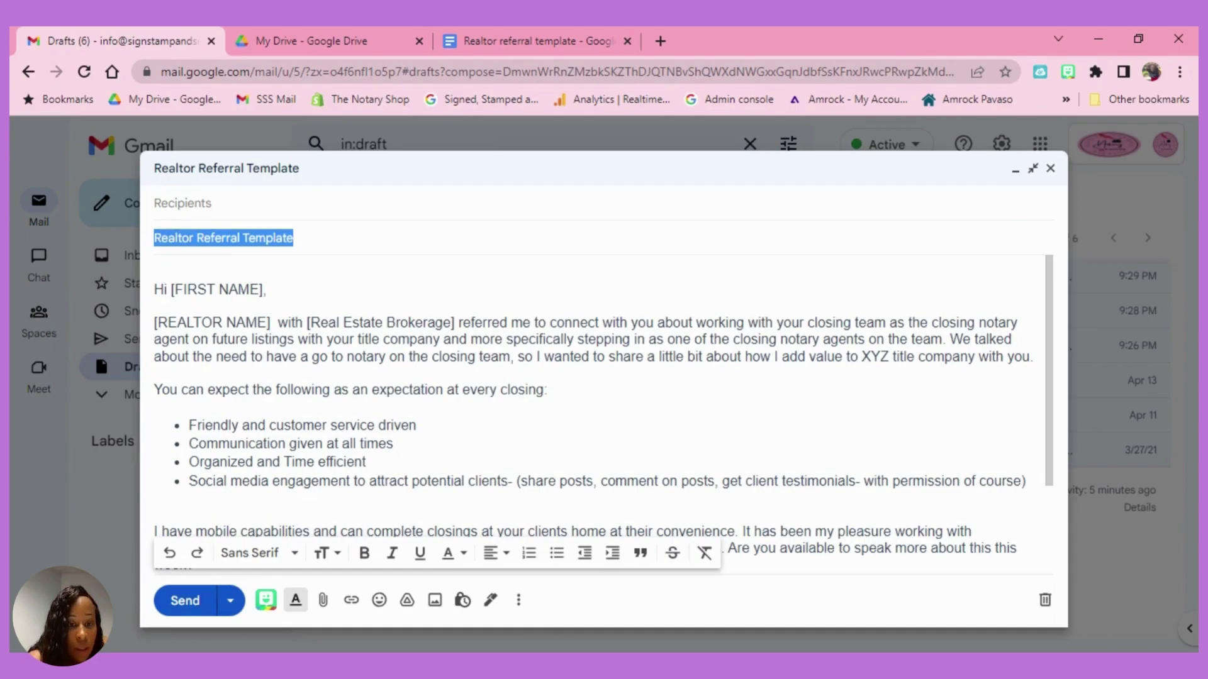
Replace the [FIRST NAME] and [REALTOR NAME] placeholders with the recipient's and realtor's names
{"action": "left_click", "coordinate": [263, 289]}
{"action": "key", "text": "BackSpace"}
{"action": "key", "text": "BackSpace"}
{"action": "key", "text": "BackSpace"}
{"action": "key", "text": "BackSpace"}
{"action": "key", "text": "BackSpace"}
{"action": "key", "text": "BackSpace"}
{"action": "key", "text": "BackSpace"}
{"action": "key", "text": "BackSpace"}
{"action": "key", "text": "BackSpace"}
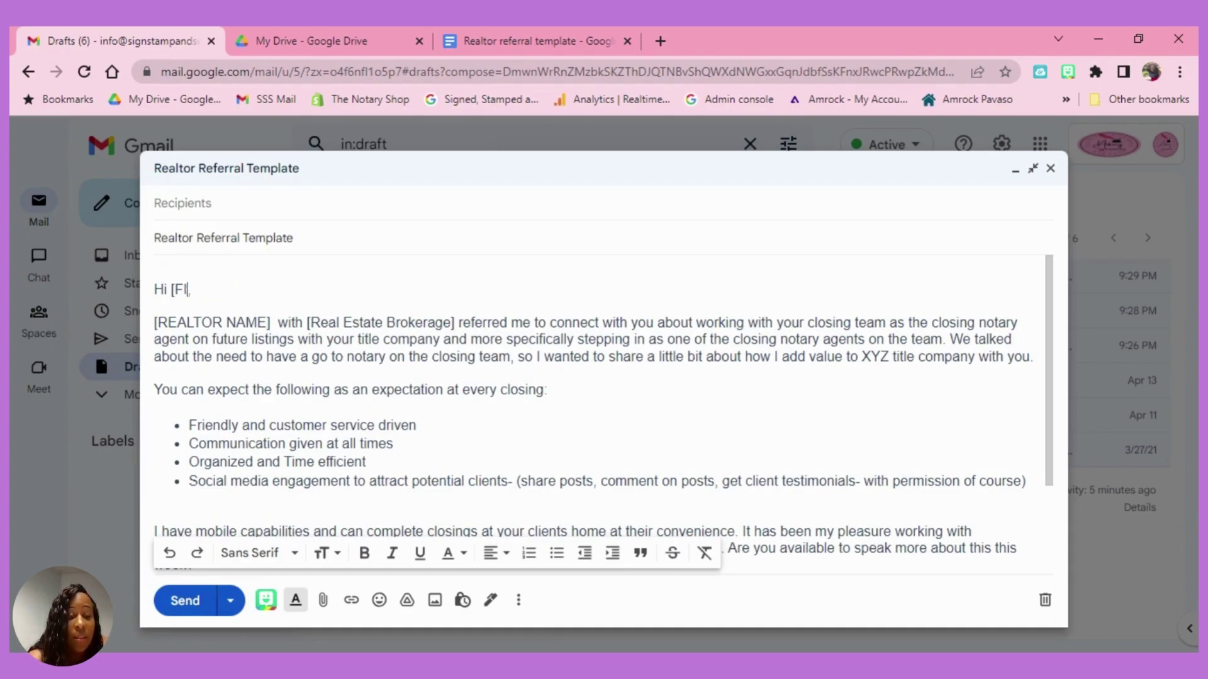
{"action": "key", "text": "BackSpace"}
{"action": "key", "text": "BackSpace"}
{"action": "key", "text": "BackSpace"}
{"action": "type", "text": "Jennifer"}
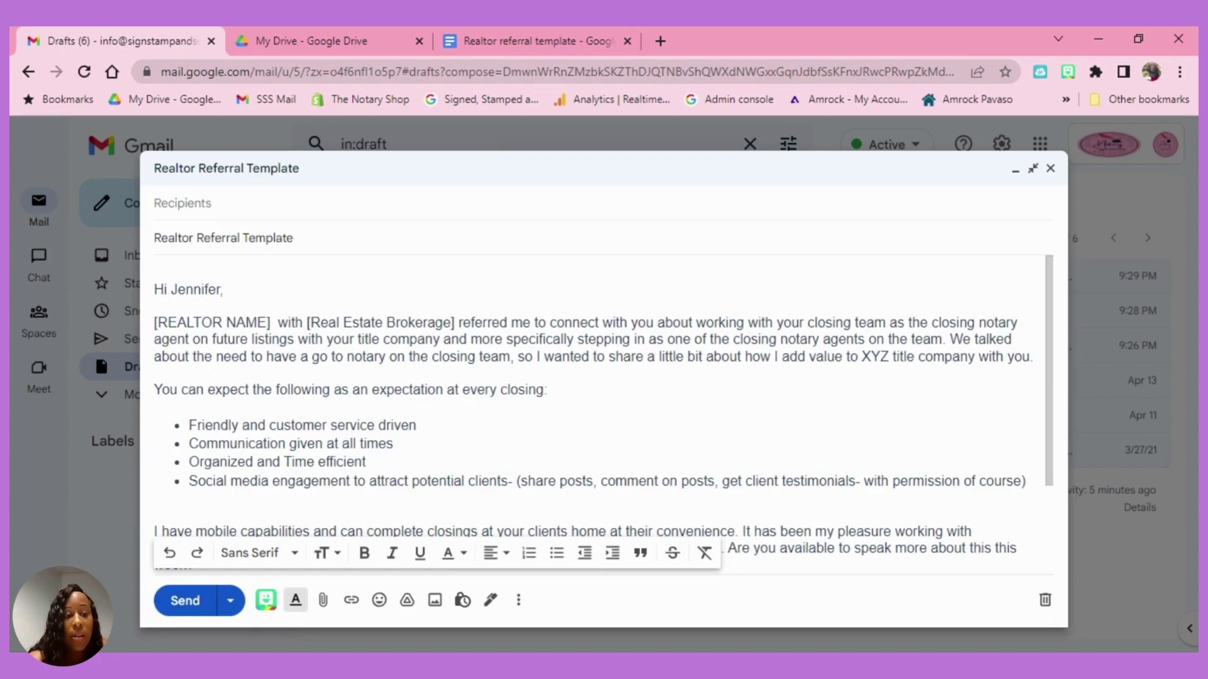
{"action": "key", "text": "BackSpace"}
{"action": "key", "text": "BackSpace"}
{"action": "key", "text": "BackSpace"}
{"action": "key", "text": "BackSpace"}
{"action": "key", "text": "BackSpace"}
{"action": "key", "text": "BackSpace"}
{"action": "key", "text": "BackSpace"}
{"action": "key", "text": "BackSpace"}
{"action": "key", "text": "BackSpace"}
{"action": "key", "text": "BackSpace"}
{"action": "key", "text": "BackSpace"}
{"action": "key", "text": "BackSpace"}
{"action": "key", "text": "BackSpace"}
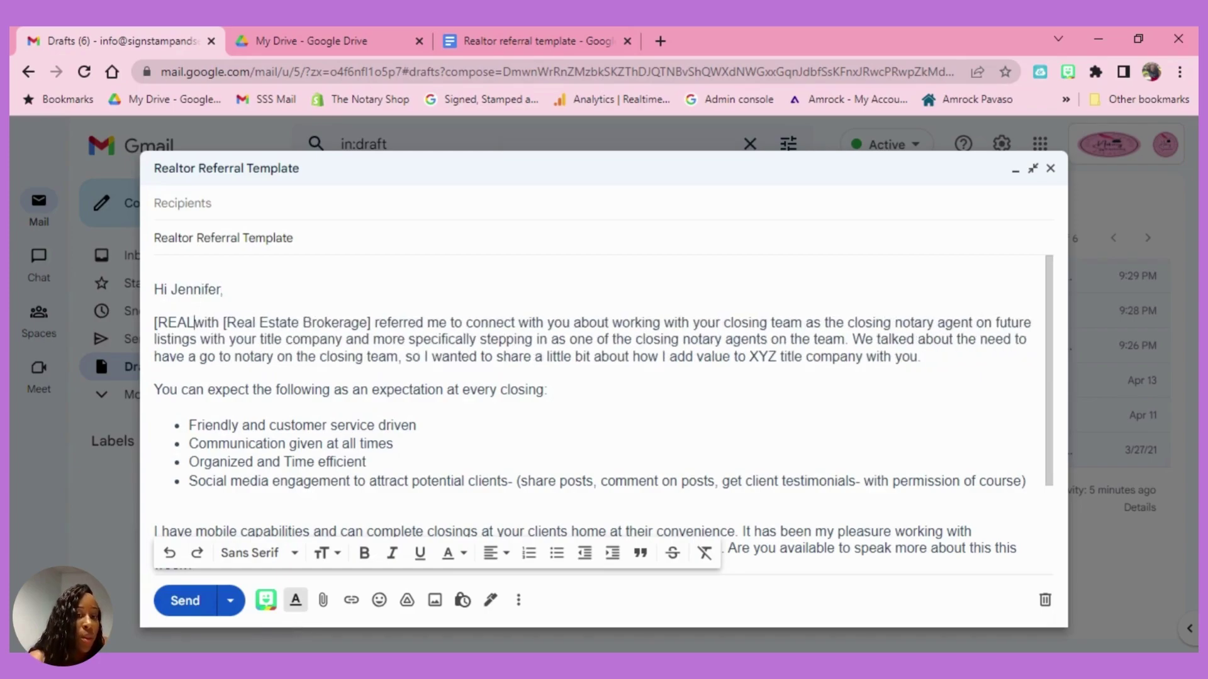
{"action": "key", "text": "BackSpace"}
{"action": "key", "text": "BackSpace"}
{"action": "type", "text": "Kimber"}
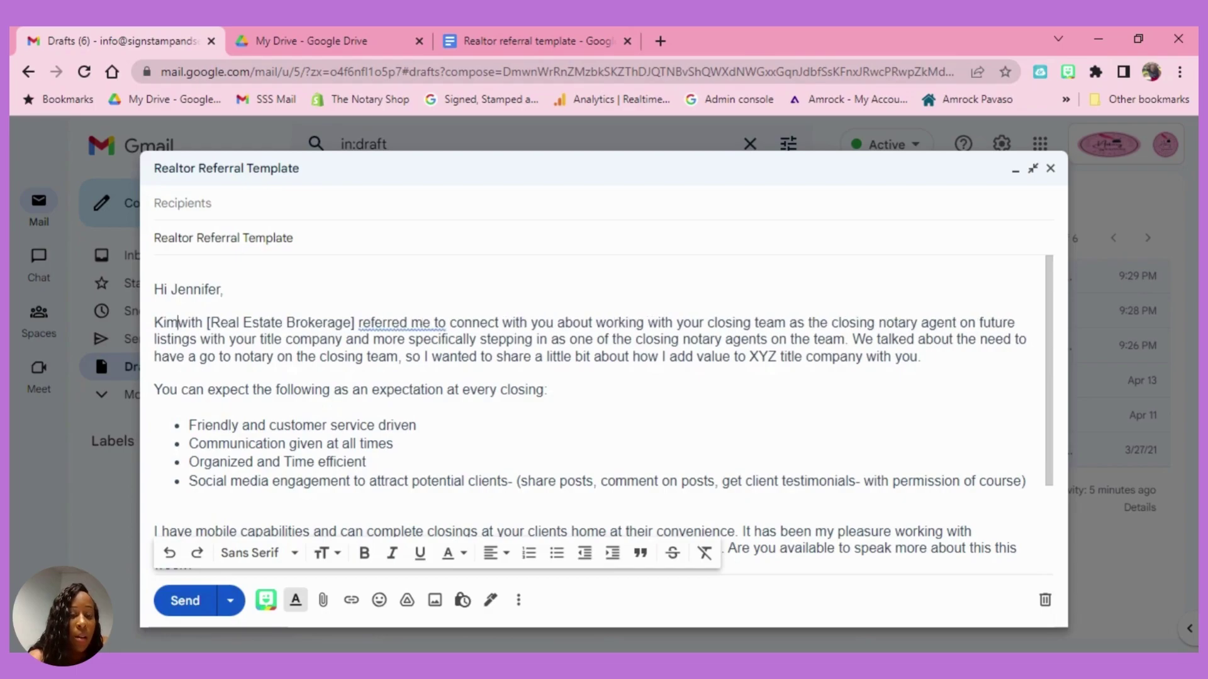
{"action": "type", "text": "ly"}
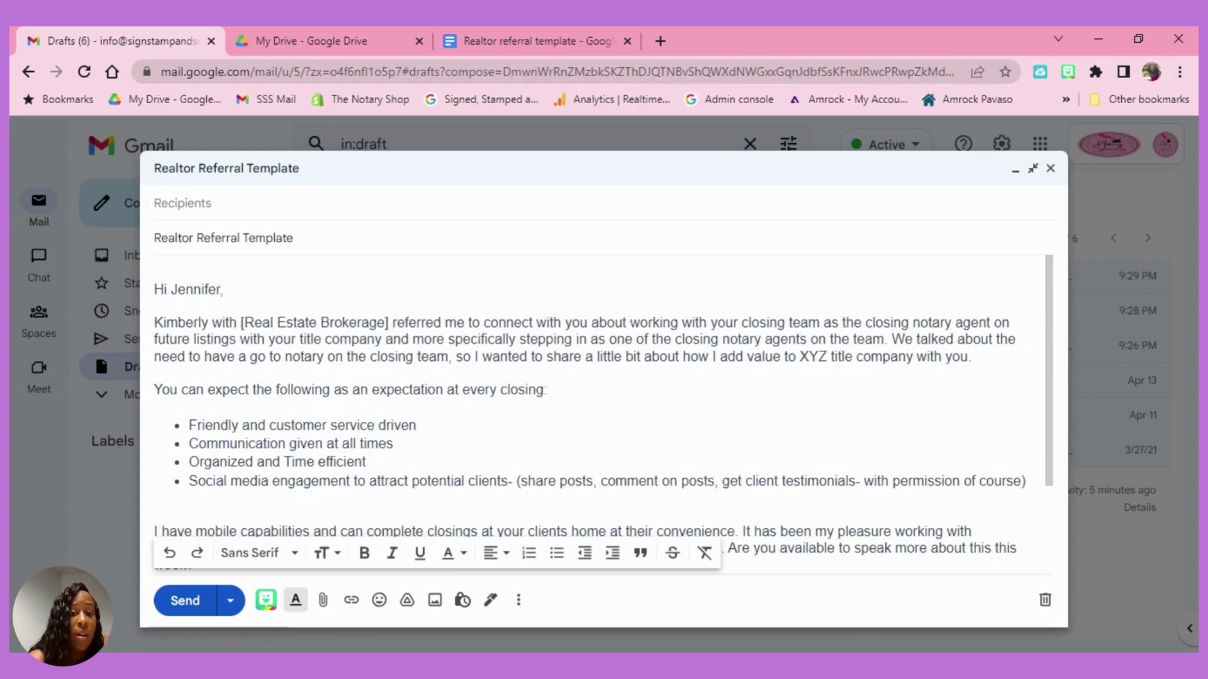
Replace the [Real Estate Brokerage] placeholder with 'XYZ Real Estate Brokerage'
{"action": "left_click", "coordinate": [266, 323]}
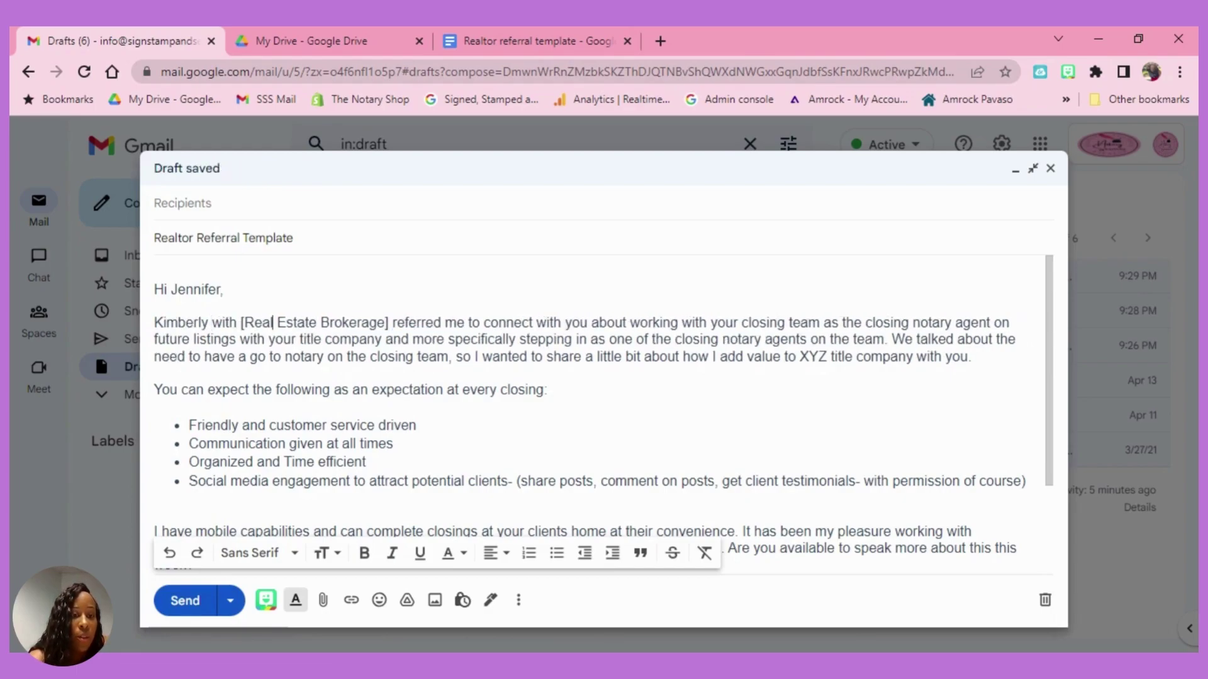
{"action": "key", "text": "BackSpace"}
{"action": "key", "text": "BackSpace"}
{"action": "key", "text": "BackSpace"}
{"action": "key", "text": "BackSpace"}
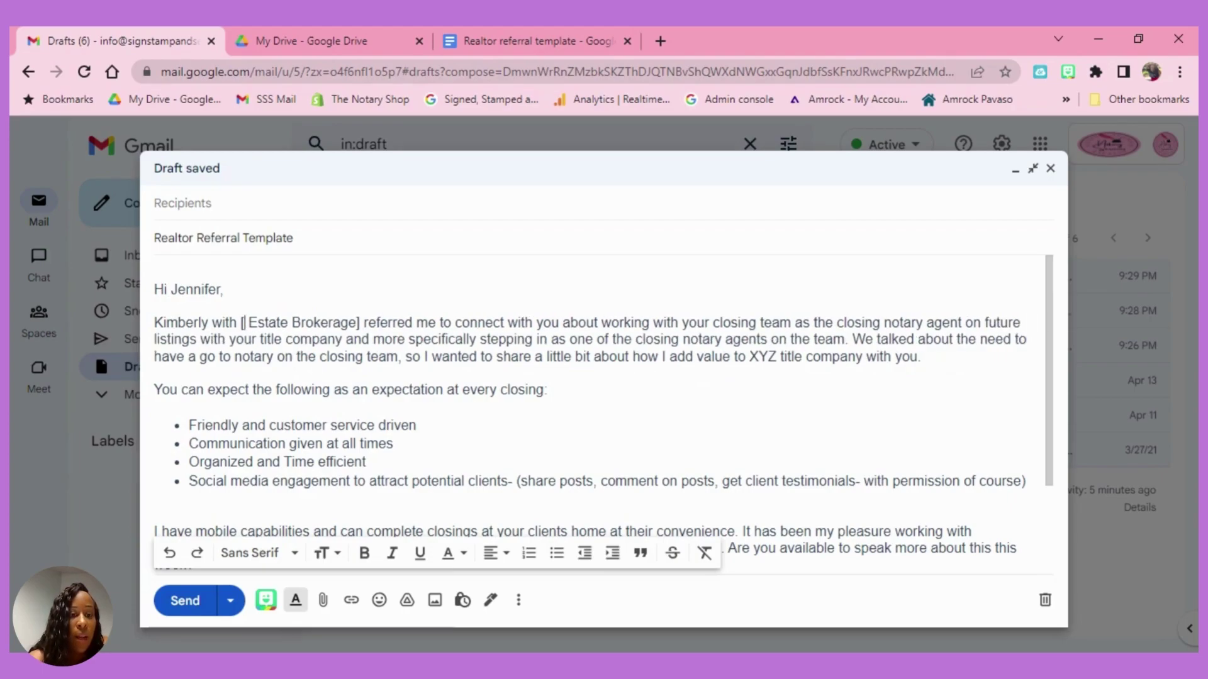
{"action": "key", "text": "BackSpace"}
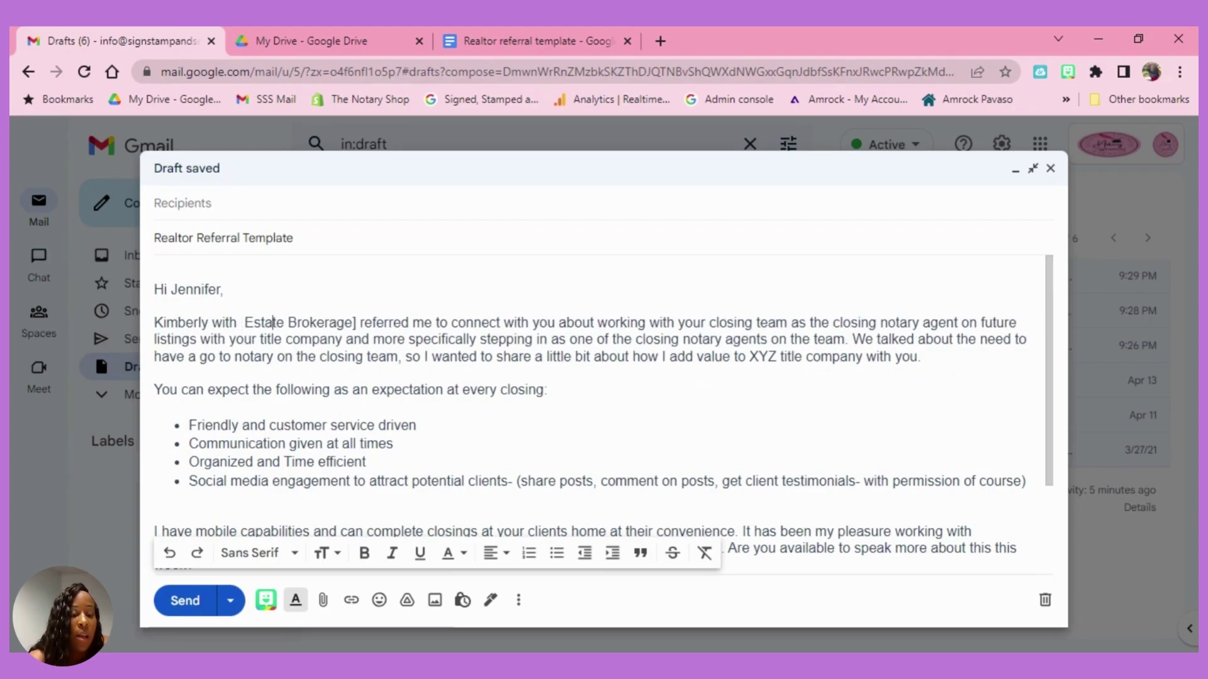
{"action": "type", "text": "XYX"}
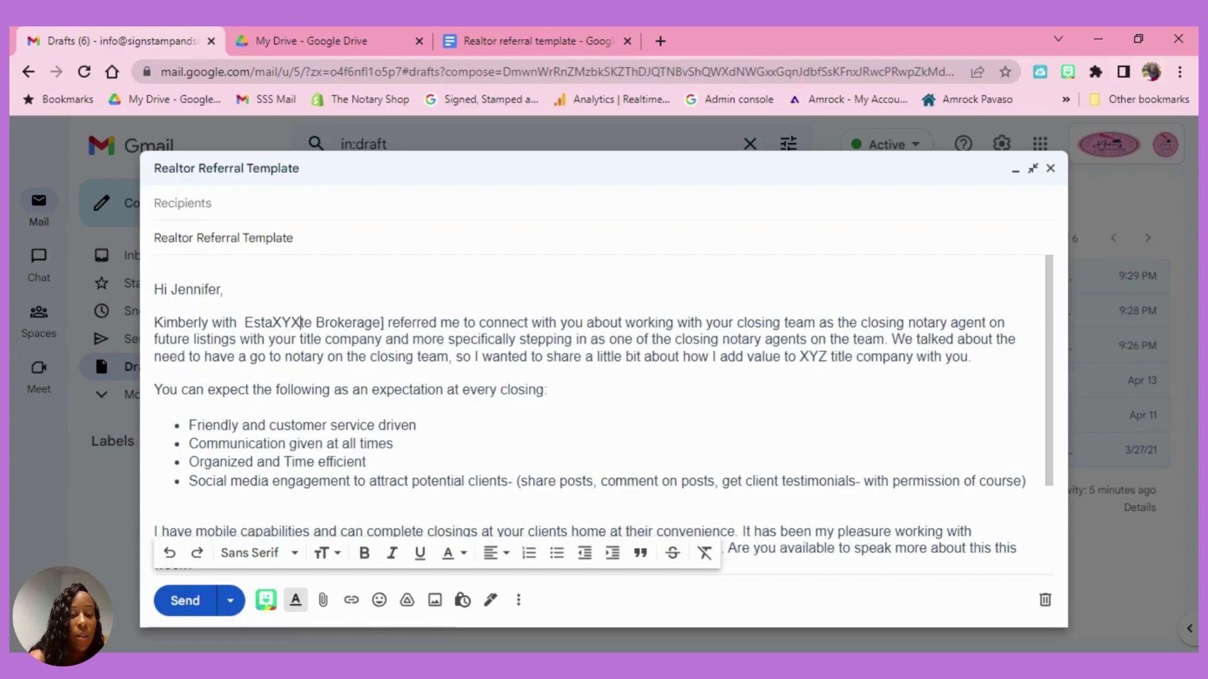
{"action": "key", "text": "BackSpace"}
{"action": "type", "text": "Z"}
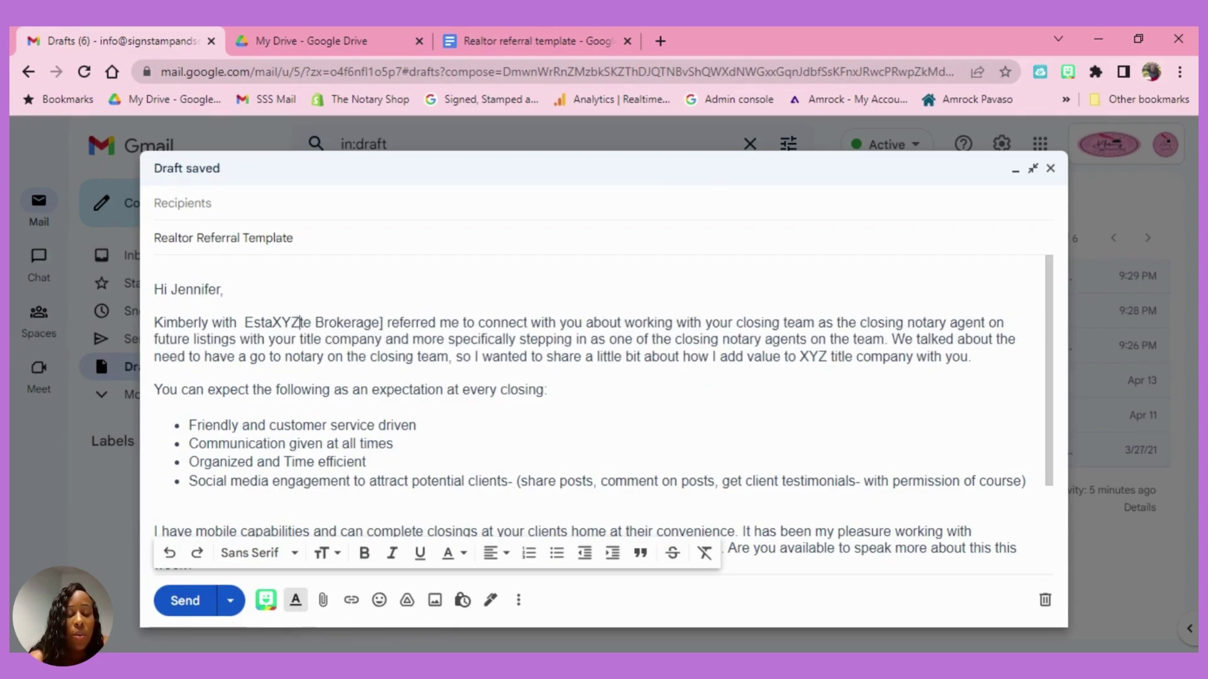
{"action": "left_click", "coordinate": [169, 555]}
{"action": "left_click", "coordinate": [170, 555]}
{"action": "left_click", "coordinate": [169, 555]}
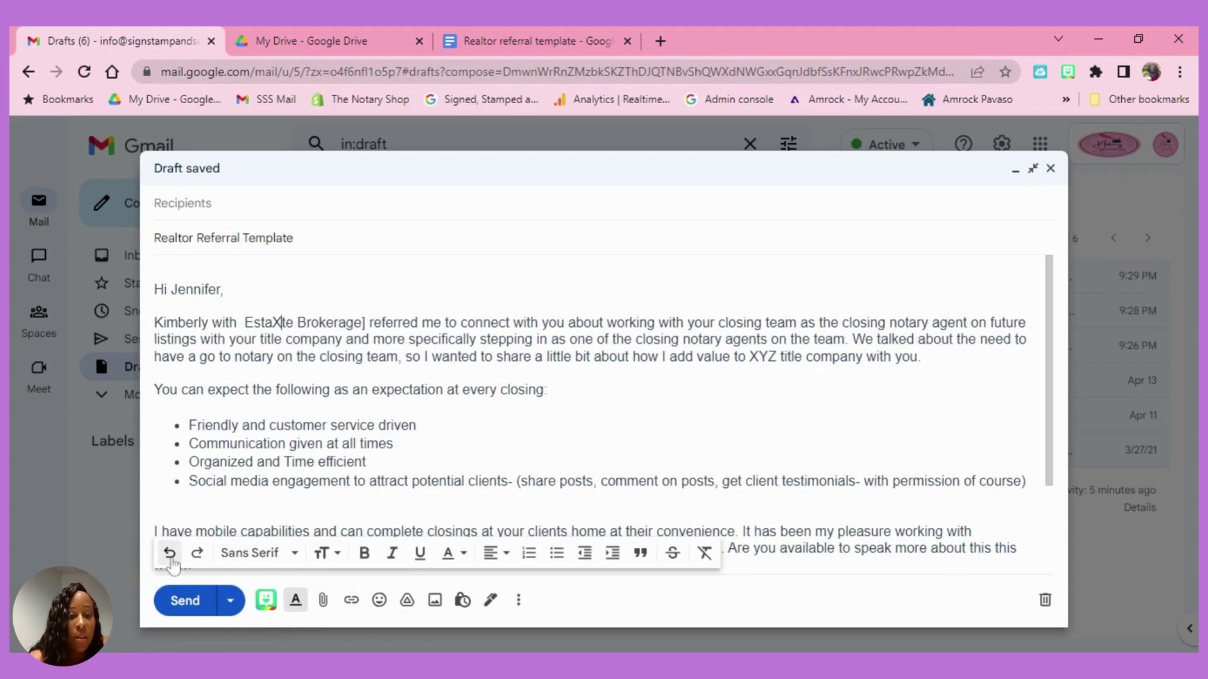
{"action": "left_click", "coordinate": [170, 555]}
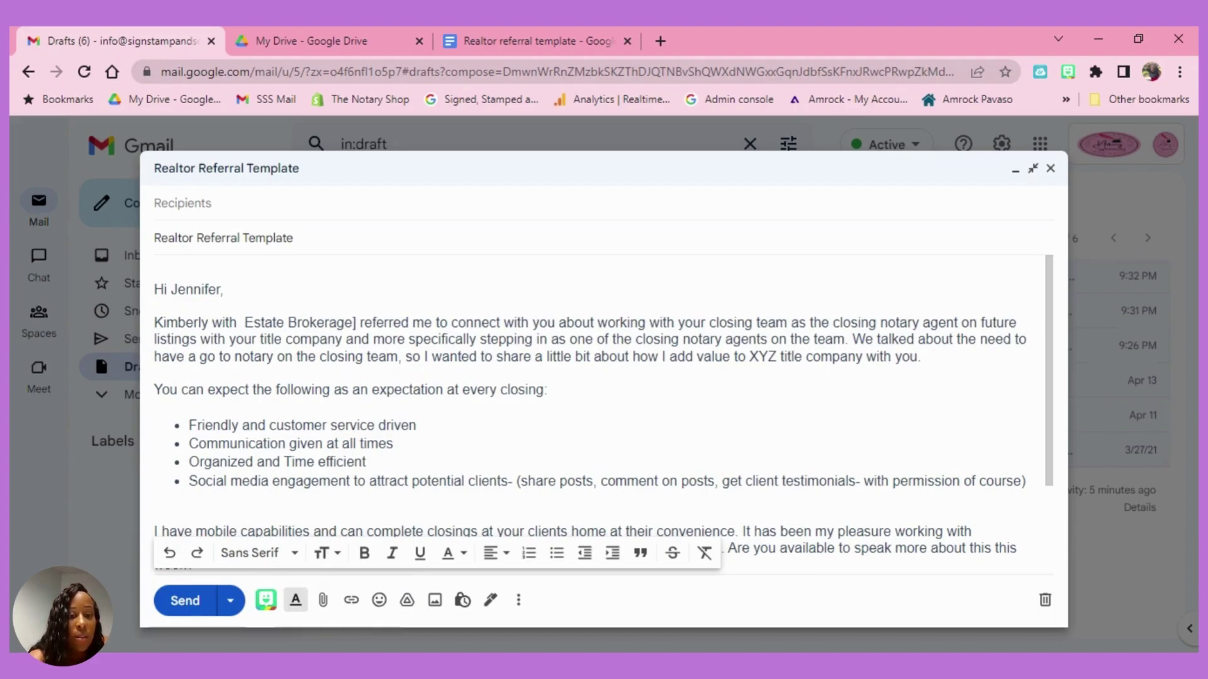
{"action": "key", "text": "shift+Down"}
{"action": "key", "text": "shift+Down"}
{"action": "key", "text": "shift+Down"}
{"action": "key", "text": "shift+Down"}
{"action": "key", "text": "shift+Down"}
{"action": "type", "text": "X"}
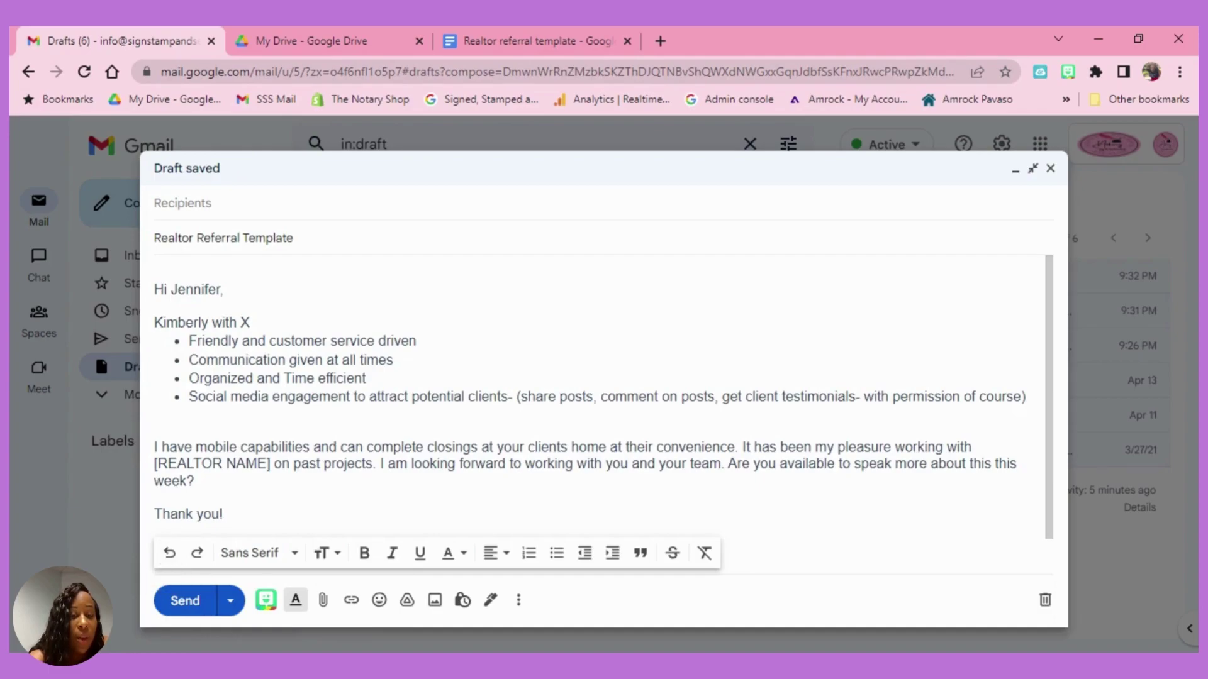
{"action": "left_click", "coordinate": [169, 553]}
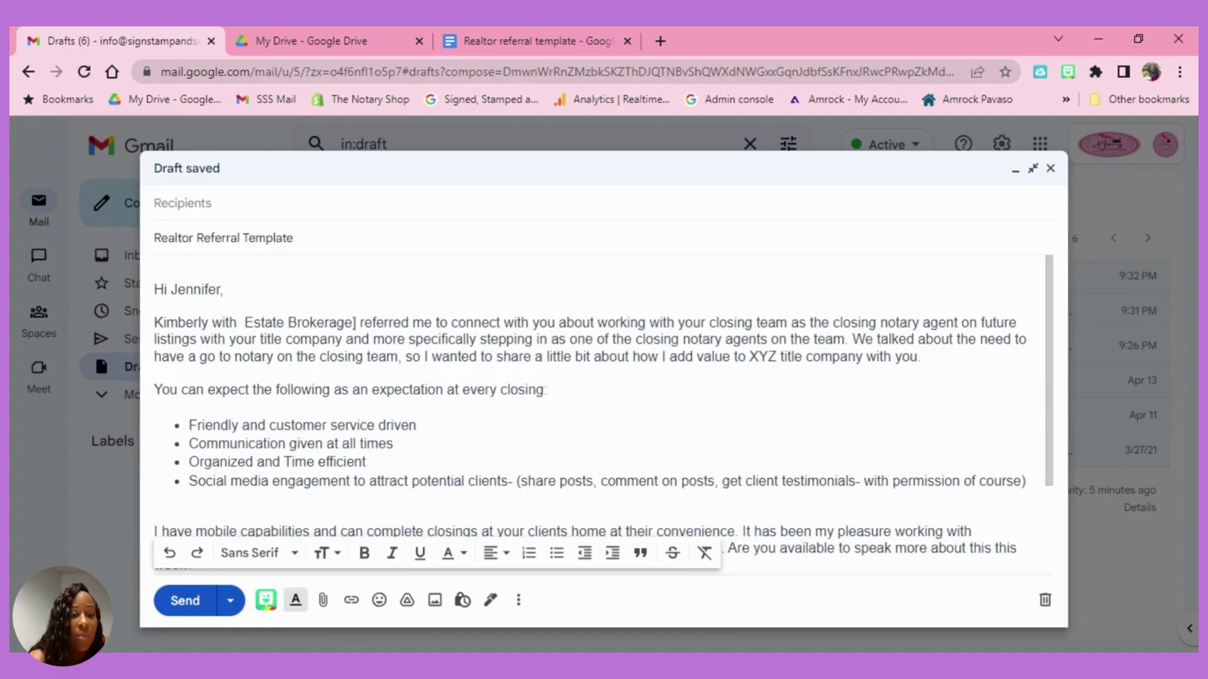
{"action": "type", "text": "XYZ "}
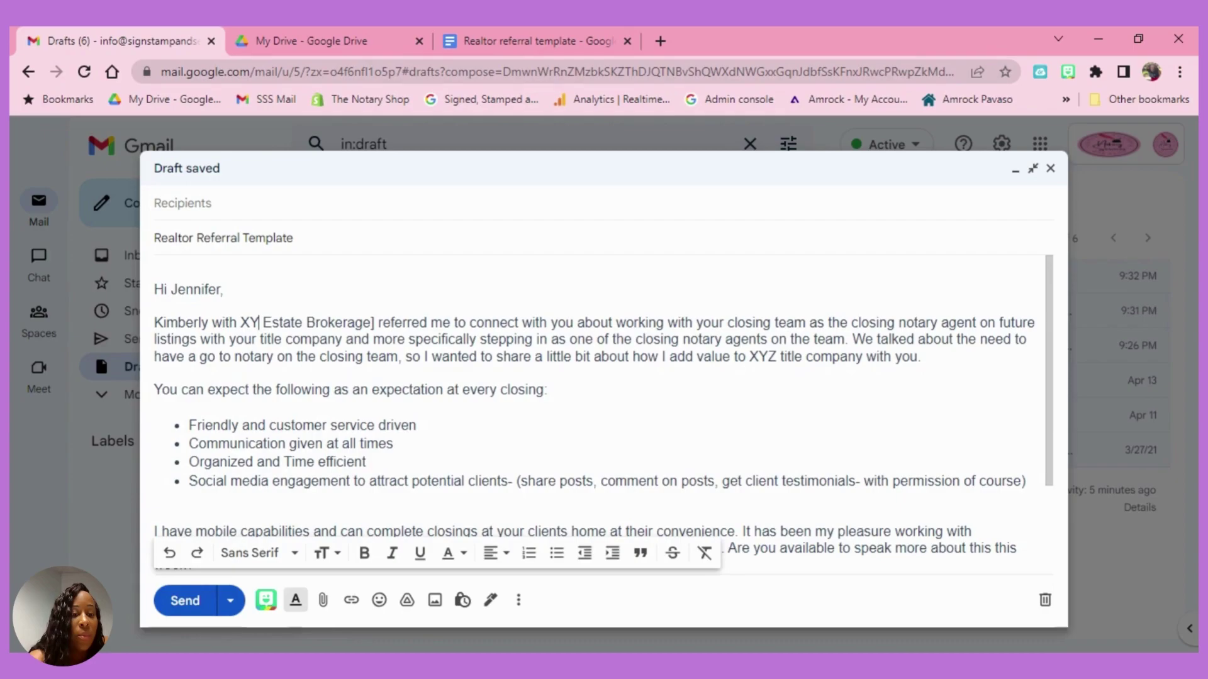
{"action": "type", "text": "Real"}
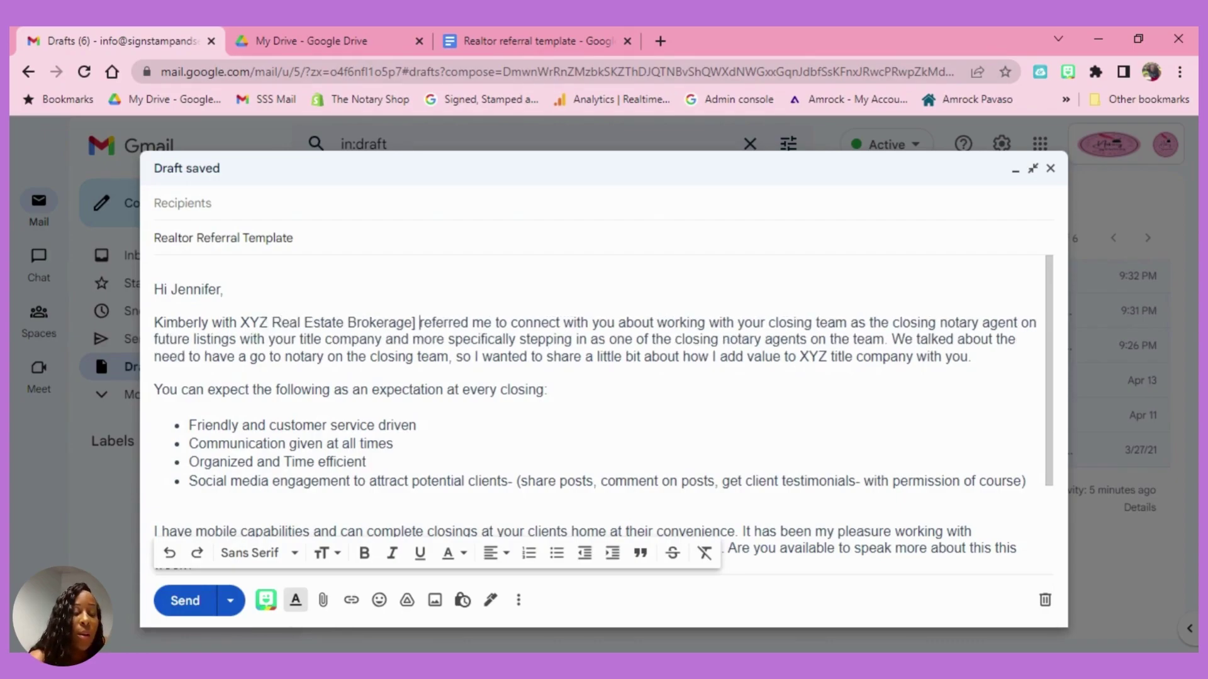
{"action": "key", "text": "BackSpace"}
{"action": "key", "text": "BackSpace"}
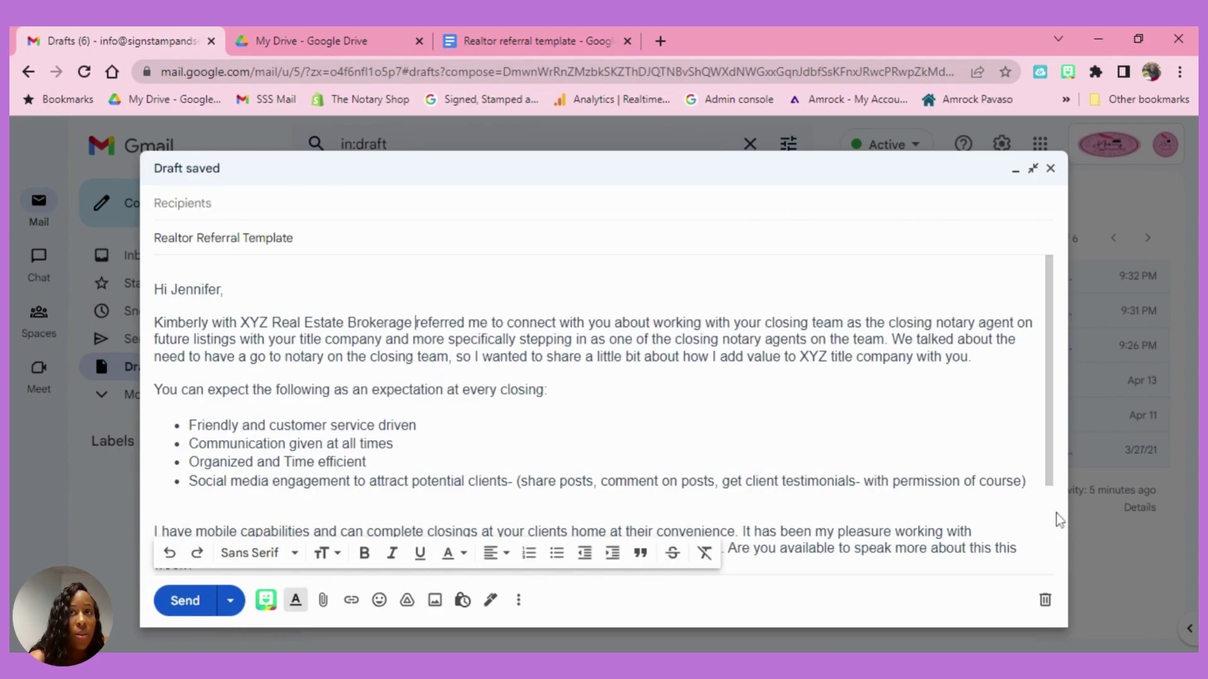
{"action": "scroll", "coordinate": [1054, 511], "scroll_direction": "down", "scroll_amount": 3}
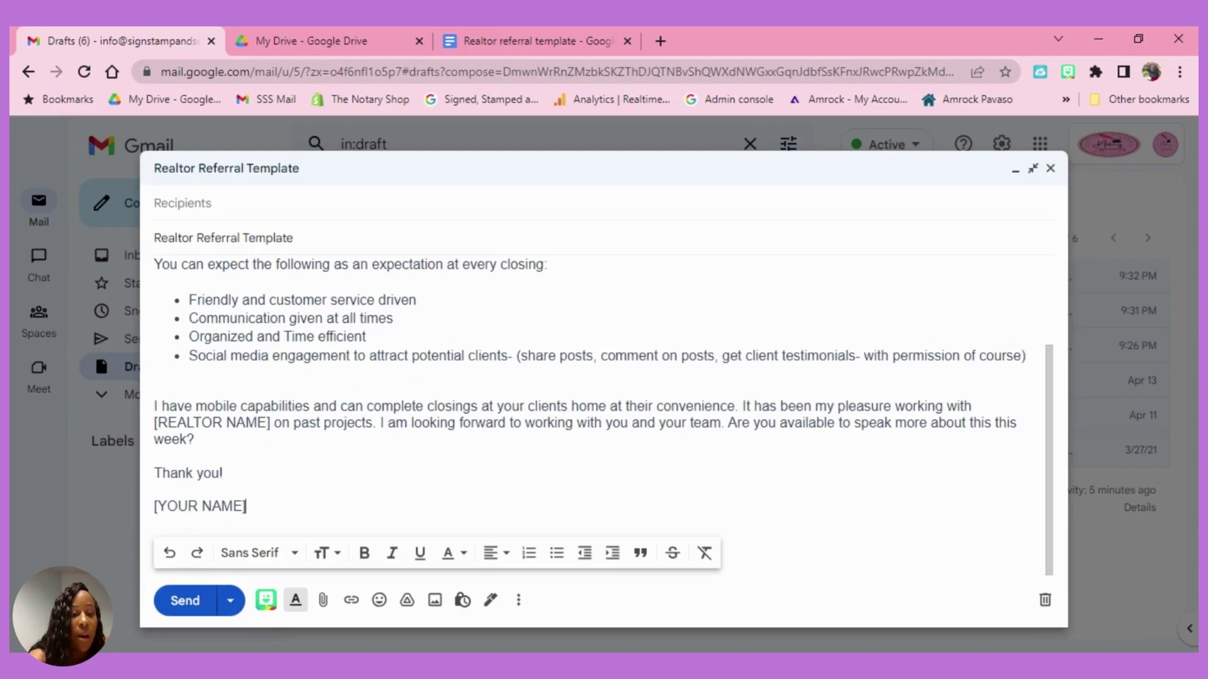
Replace [YOUR NAME] with the sender's name and add a '(Add your signature)' line below
{"action": "key", "text": "BackSpace"}
{"action": "key", "text": "BackSpace"}
{"action": "key", "text": "BackSpace"}
{"action": "key", "text": "BackSpace"}
{"action": "key", "text": "BackSpace"}
{"action": "key", "text": "BackSpace"}
{"action": "key", "text": "BackSpace"}
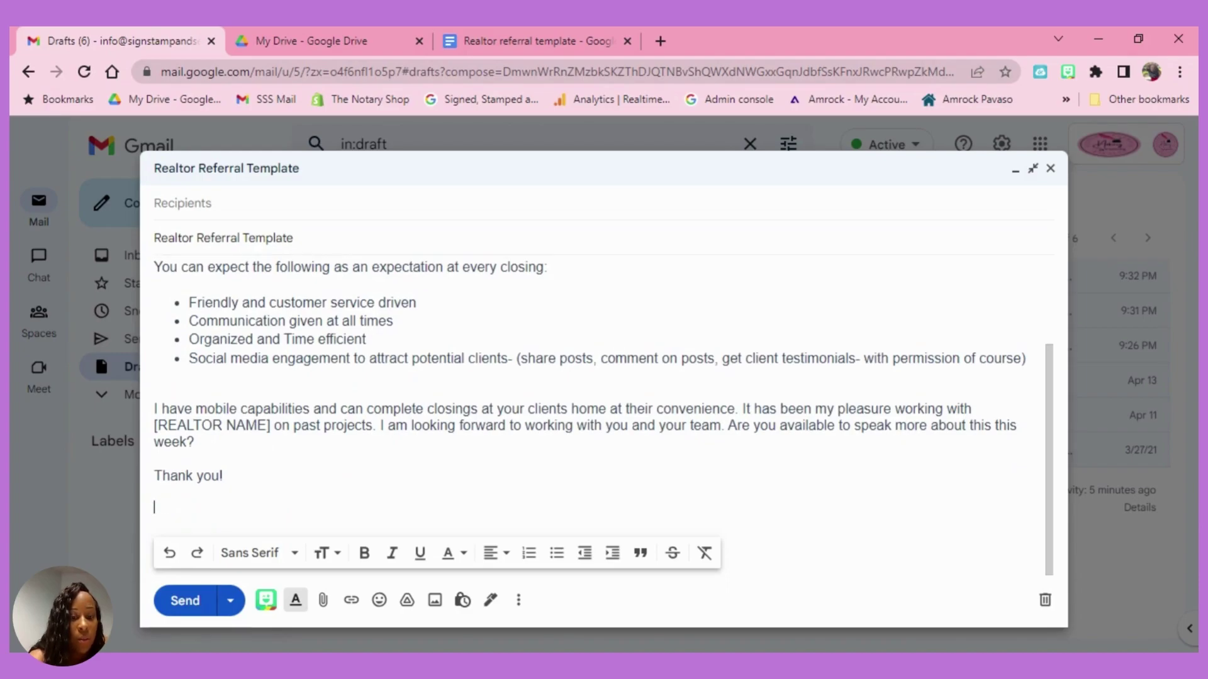
{"action": "type", "text": "Amber Latrice"}
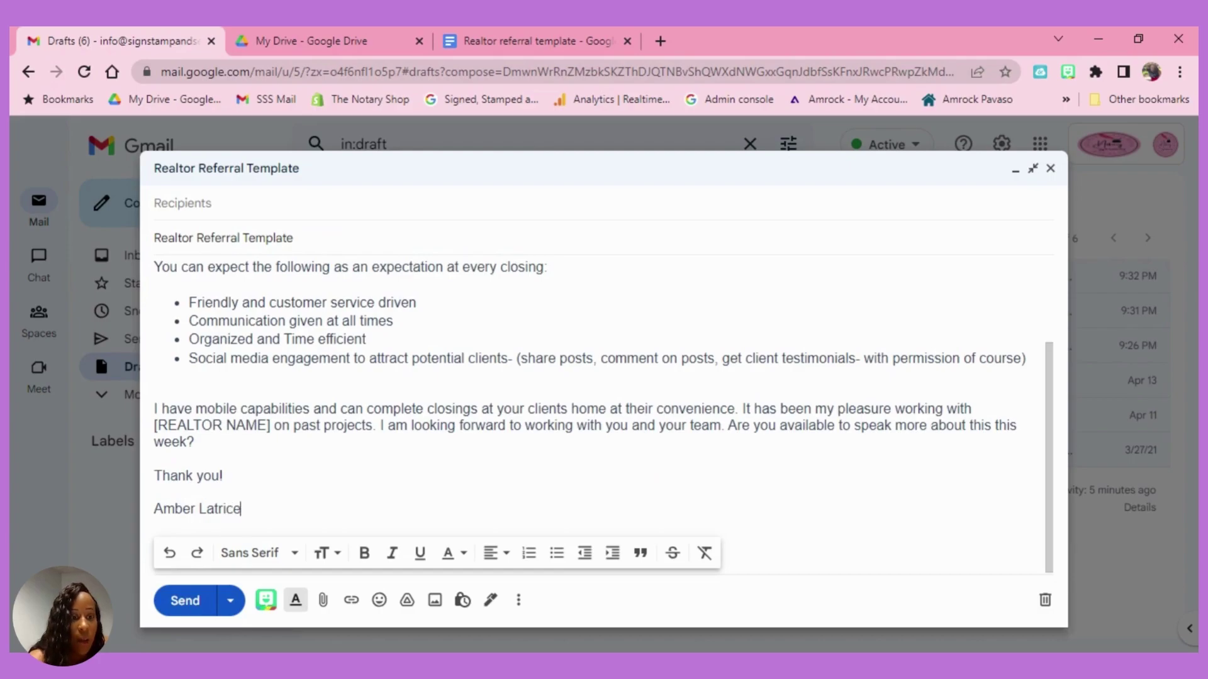
{"action": "key", "text": "Return"}
{"action": "type", "text": ")"}
{"action": "key", "text": "BackSpace"}
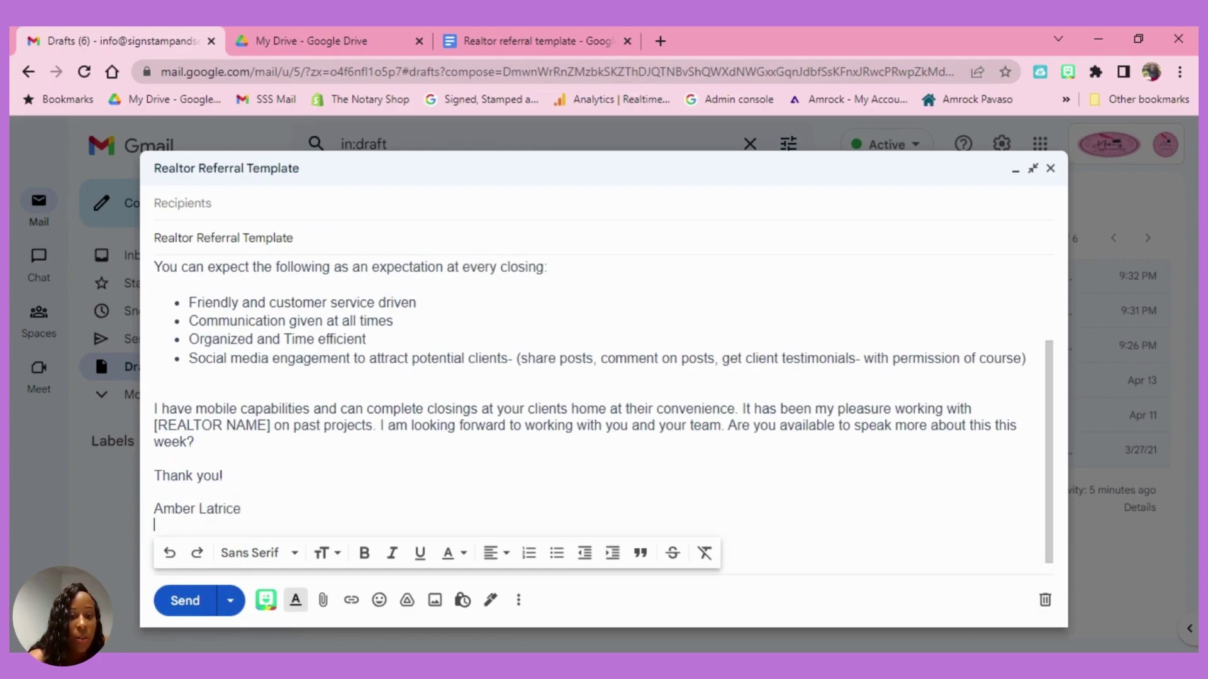
{"action": "type", "text": "(Ad"}
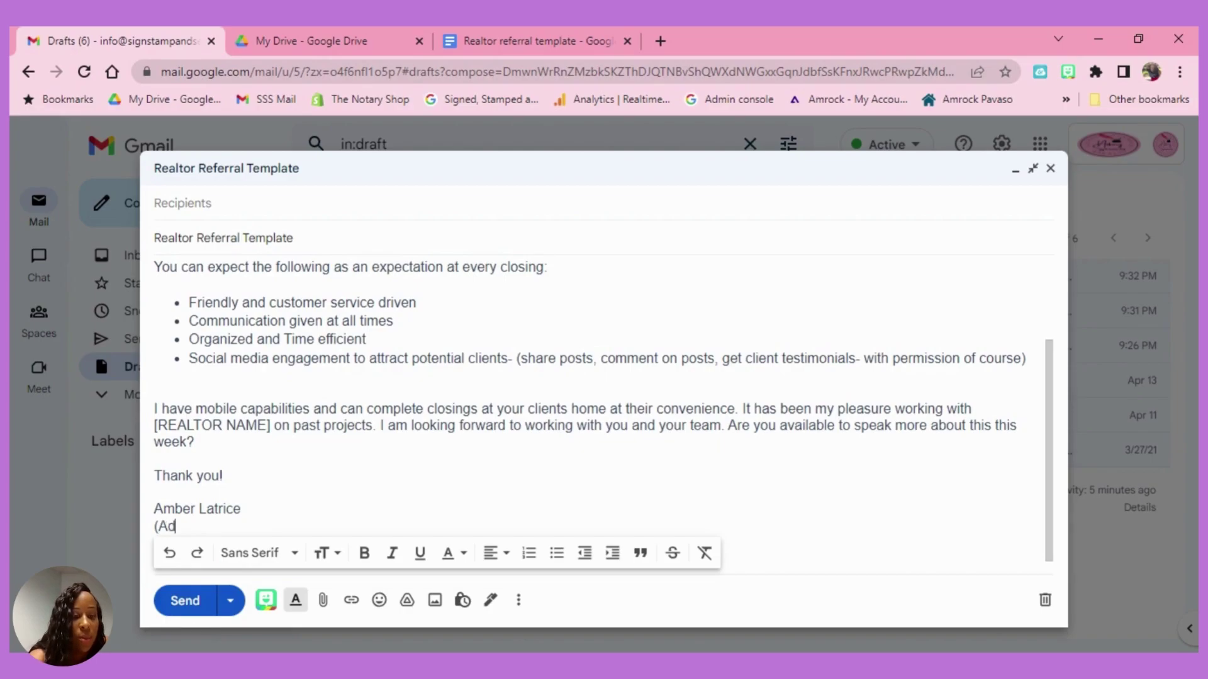
{"action": "type", "text": "d your sign"}
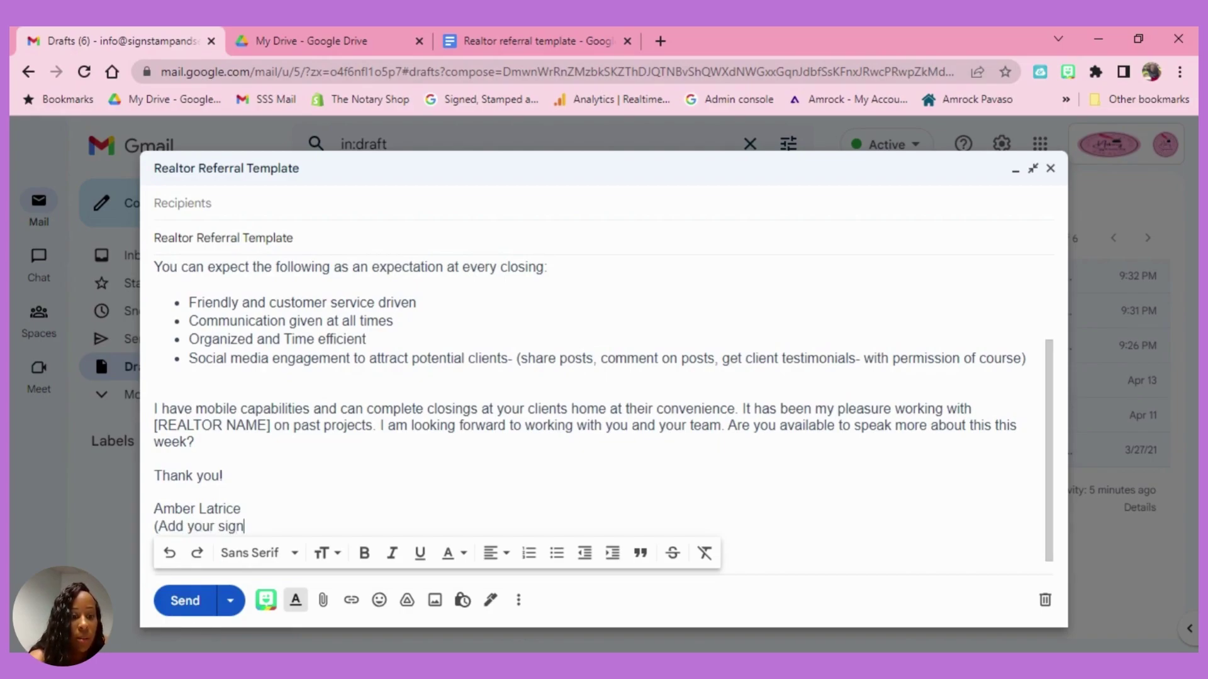
{"action": "type", "text": "ature)"}
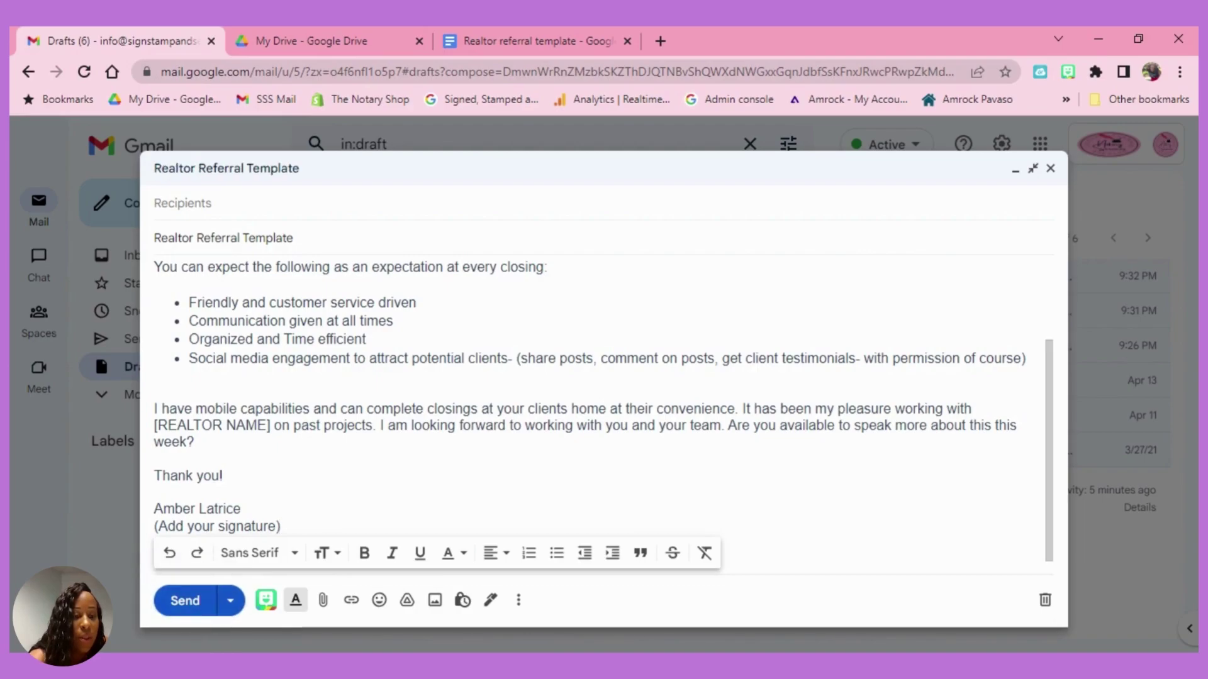
{"action": "left_click", "coordinate": [182, 203]}
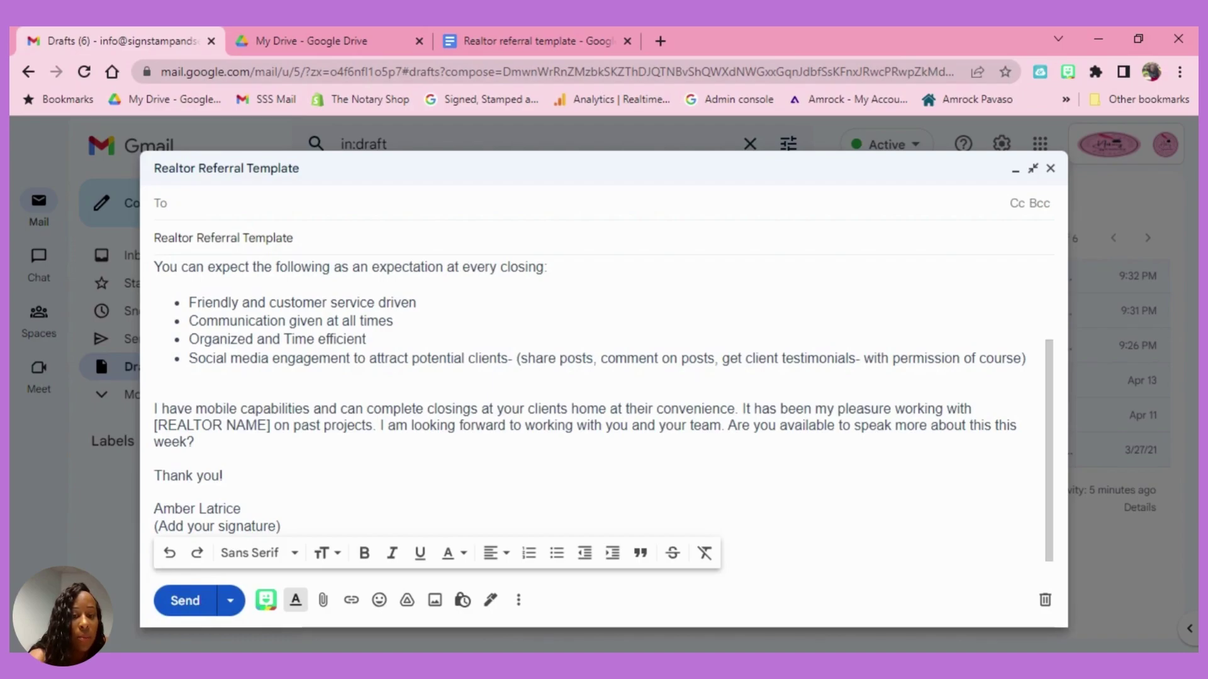
Address the draft to the suggested 'info' contact
{"action": "type", "text": "info"}
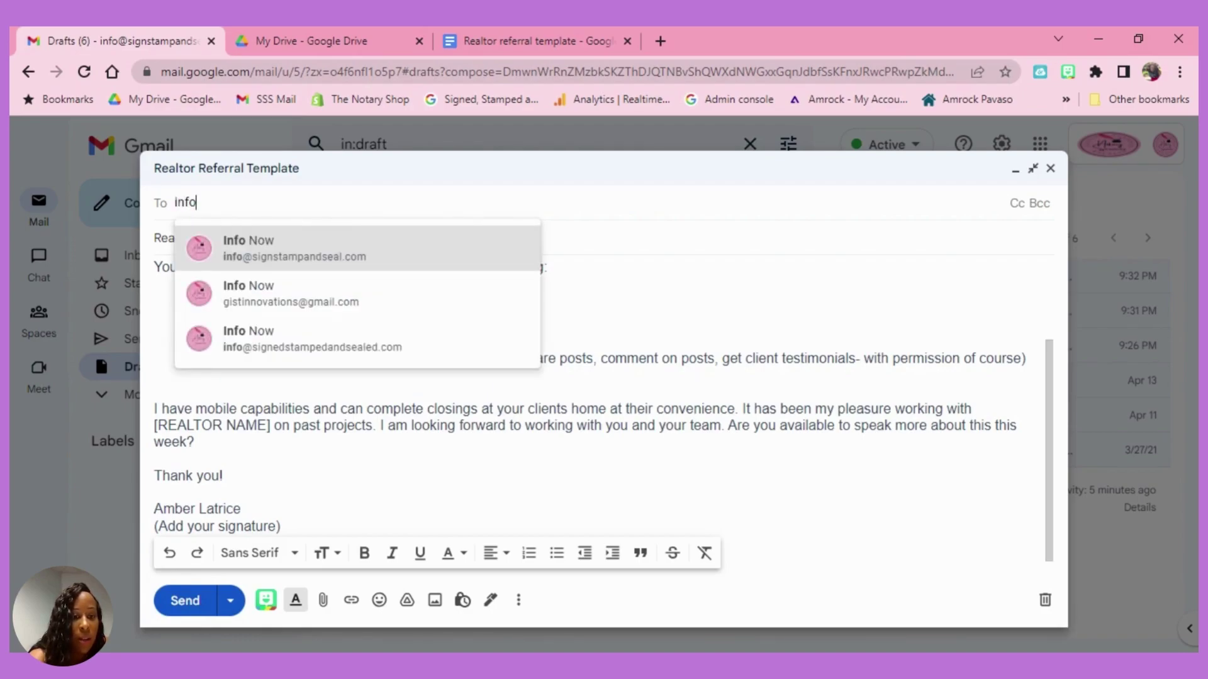
{"action": "left_click", "coordinate": [275, 251]}
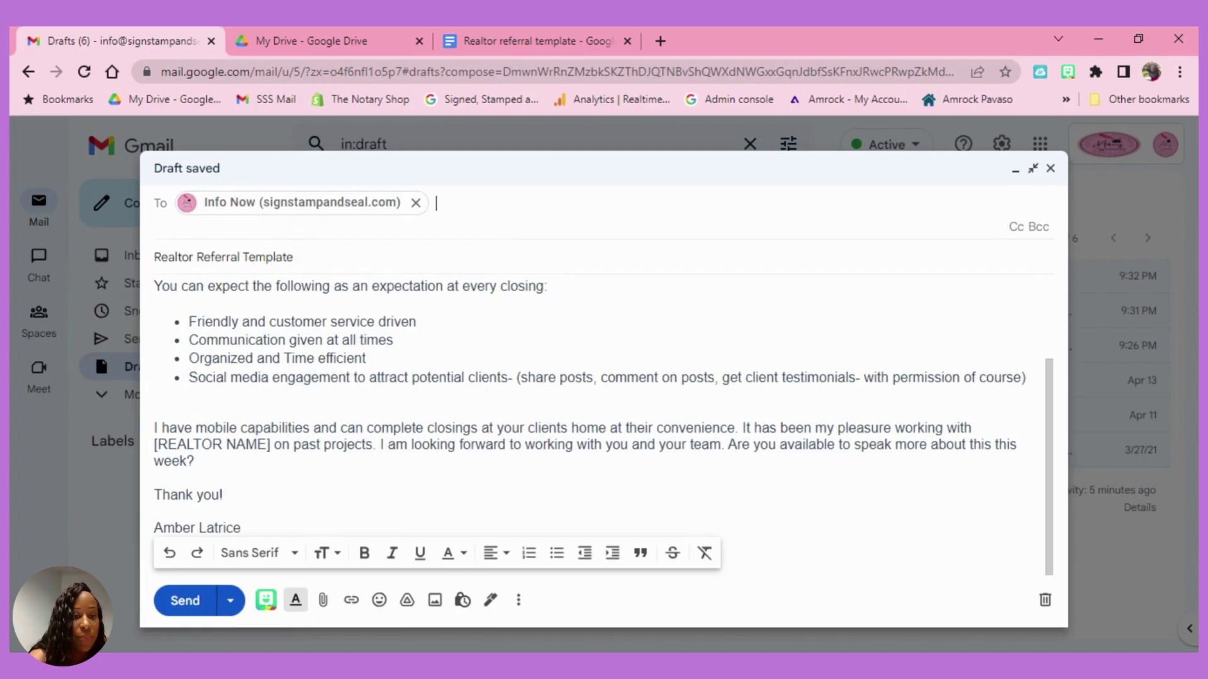
{"action": "left_click", "coordinate": [233, 603]}
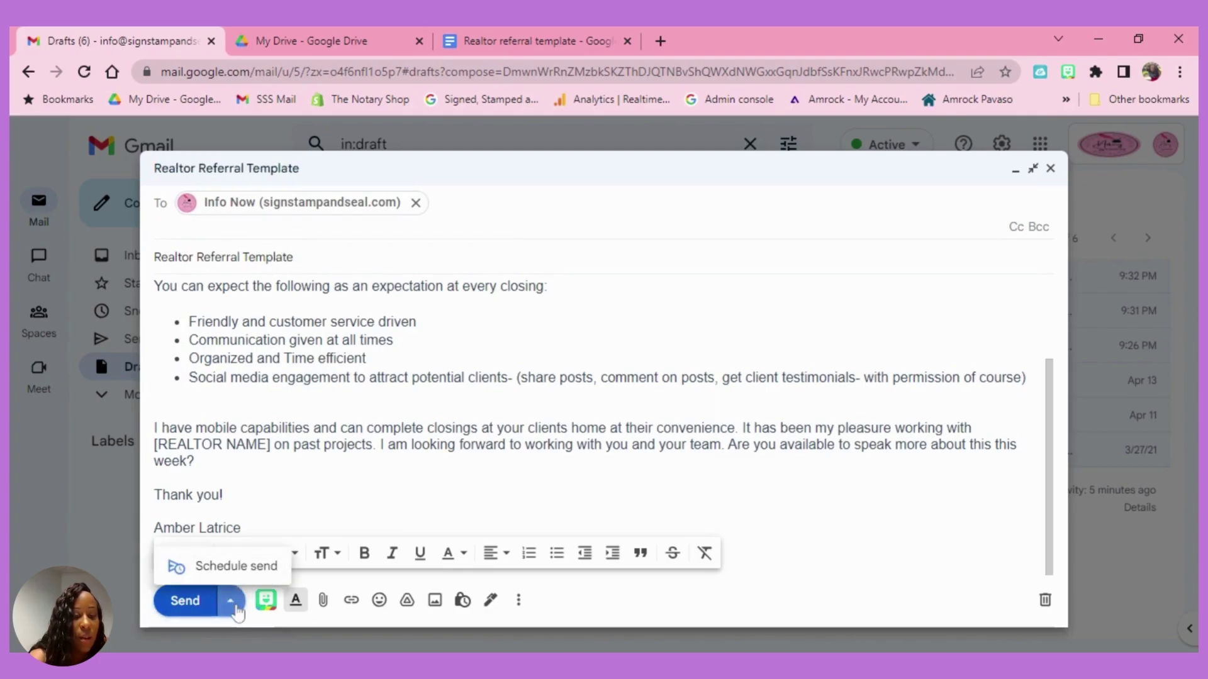
Pick a custom schedule-send date of September 5
{"action": "left_click", "coordinate": [237, 567]}
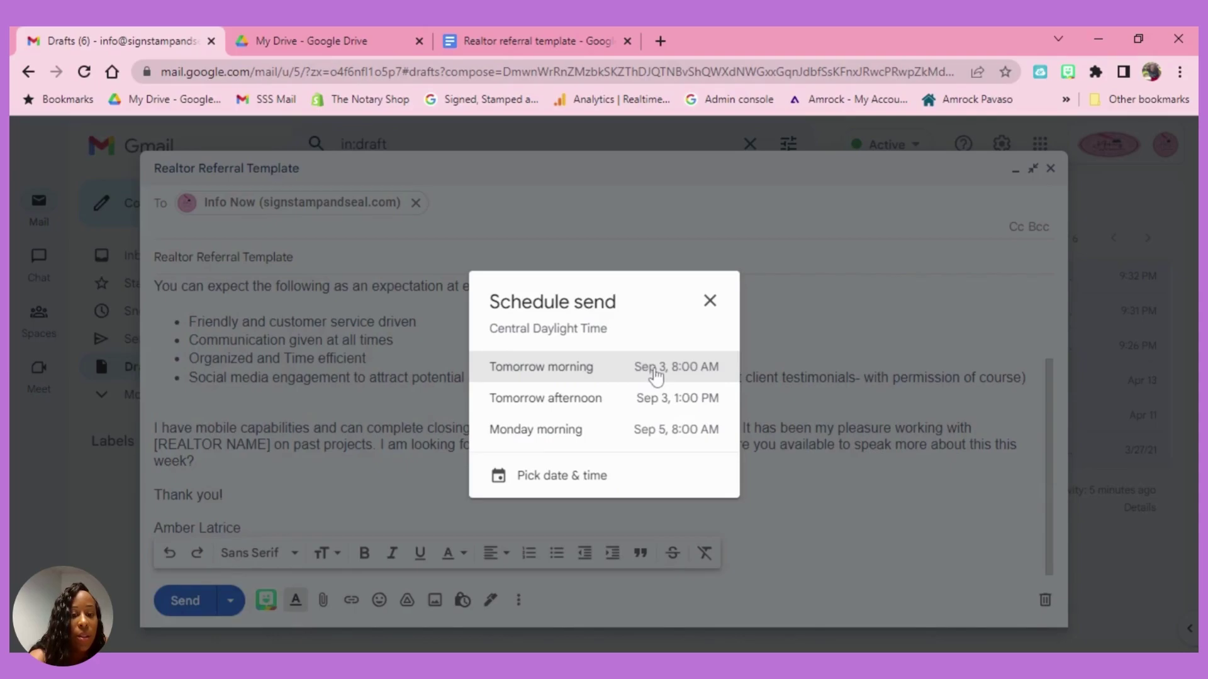
{"action": "left_click", "coordinate": [602, 477]}
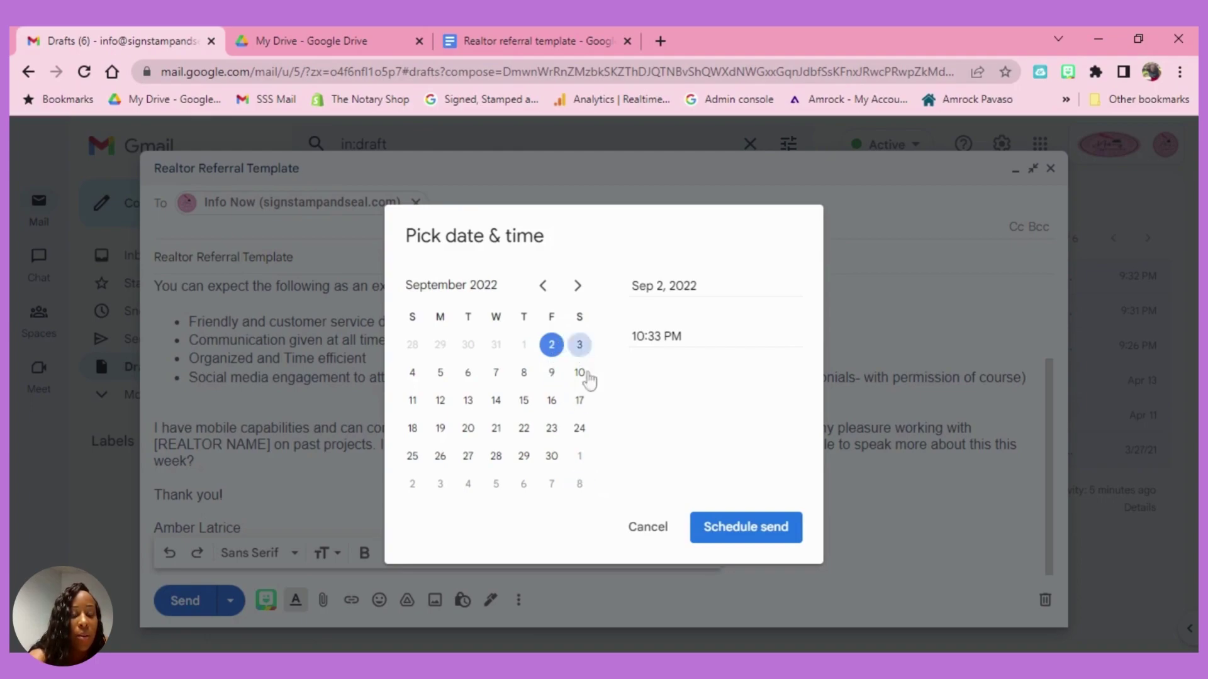
{"action": "left_click", "coordinate": [441, 376]}
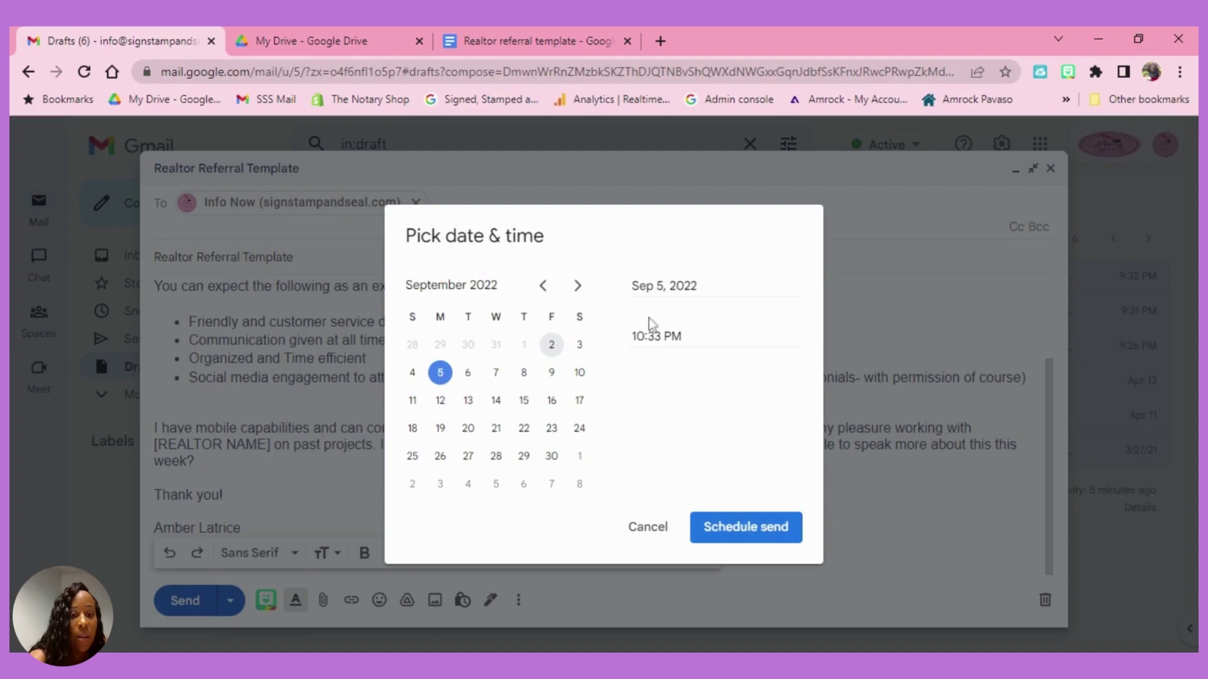
Set the send time to 9:00 AM, schedule the email, and view Scheduled messages
{"action": "left_click", "coordinate": [648, 336]}
{"action": "double_click", "coordinate": [648, 336]}
{"action": "left_click", "coordinate": [648, 336]}
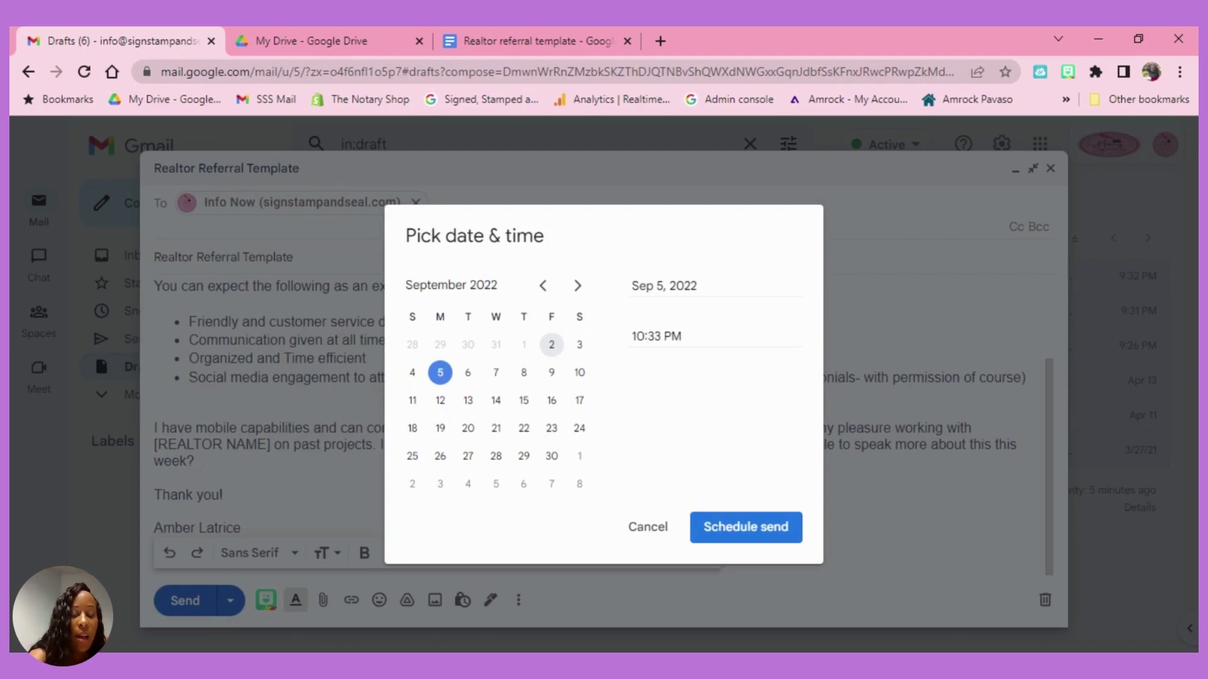
{"action": "key", "text": "BackSpace"}
{"action": "key", "text": "BackSpace"}
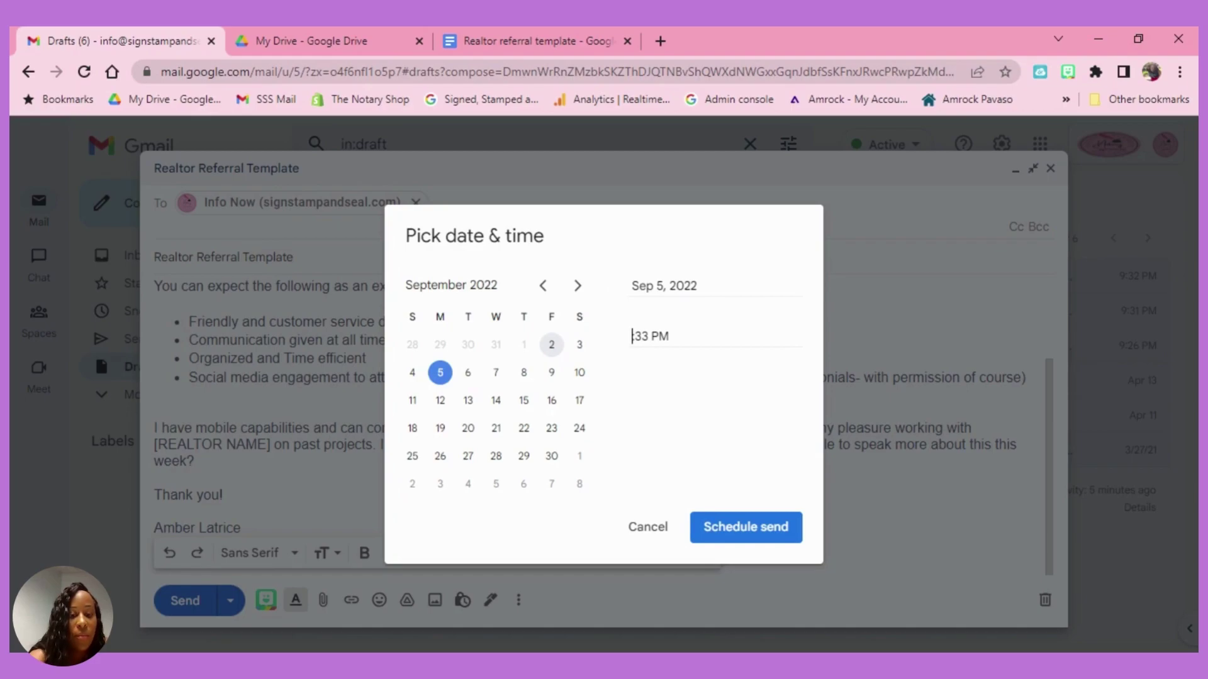
{"action": "type", "text": "9:"}
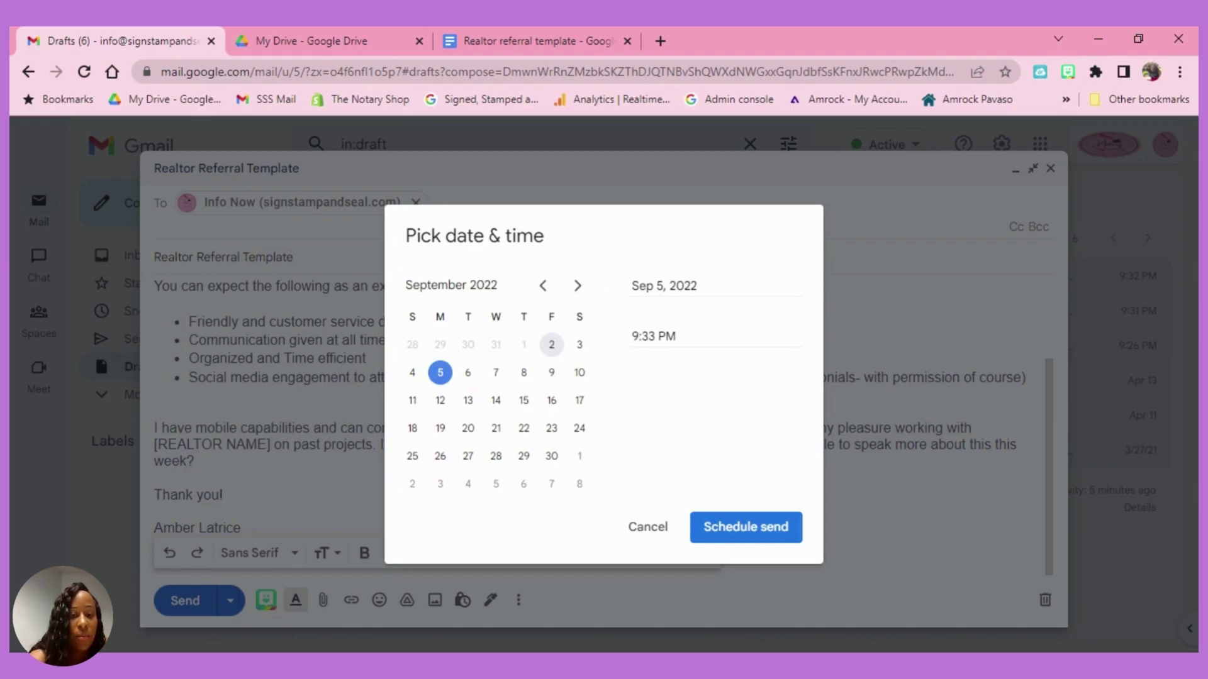
{"action": "key", "text": "BackSpace"}
{"action": "key", "text": "BackSpace"}
{"action": "type", "text": "00"}
{"action": "key", "text": "BackSpace"}
{"action": "type", "text": "A"}
{"action": "left_click", "coordinate": [743, 539]}
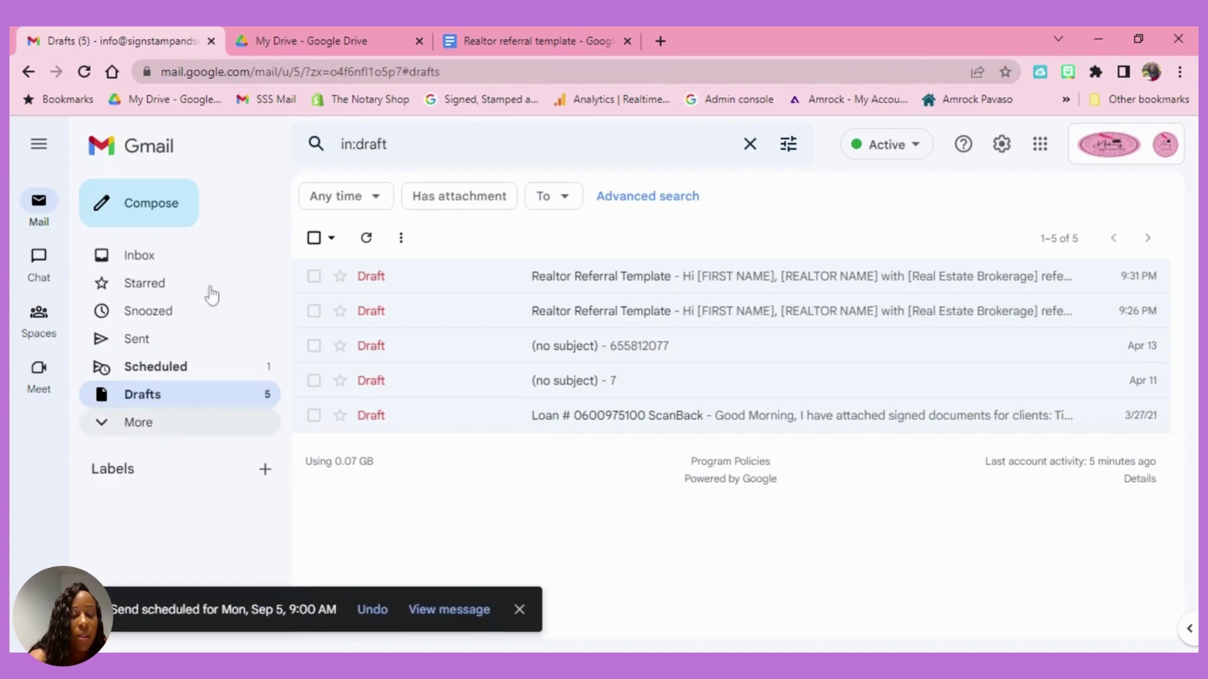
{"action": "left_click", "coordinate": [208, 367]}
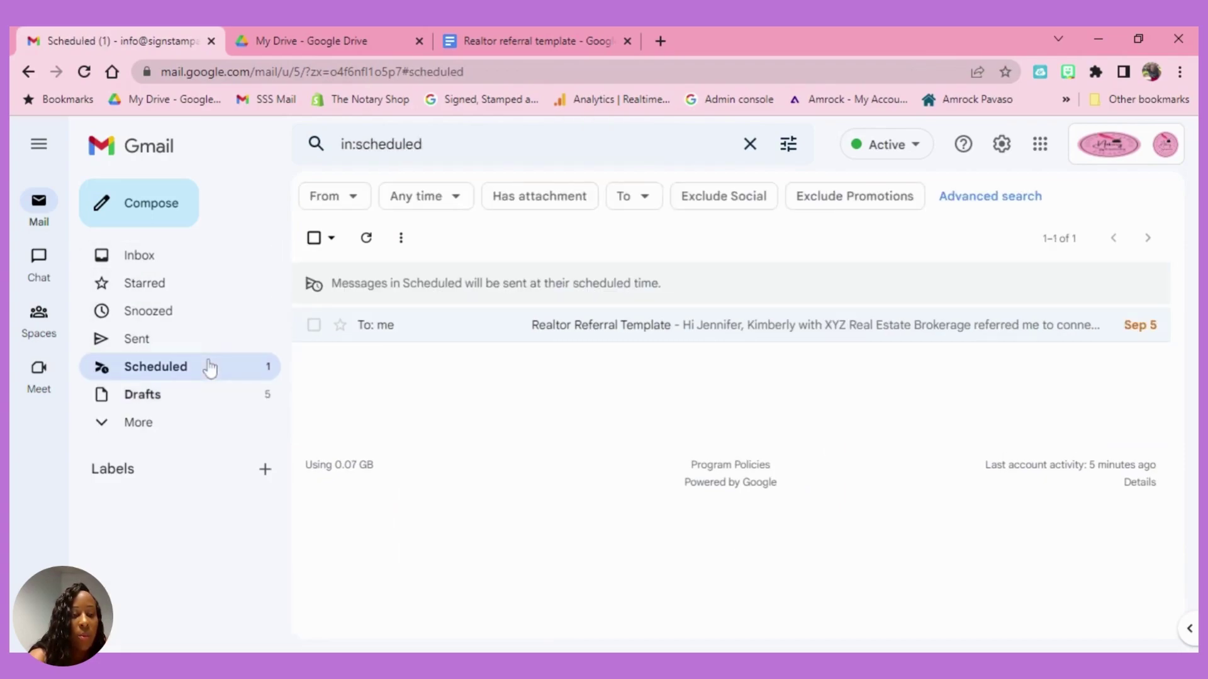